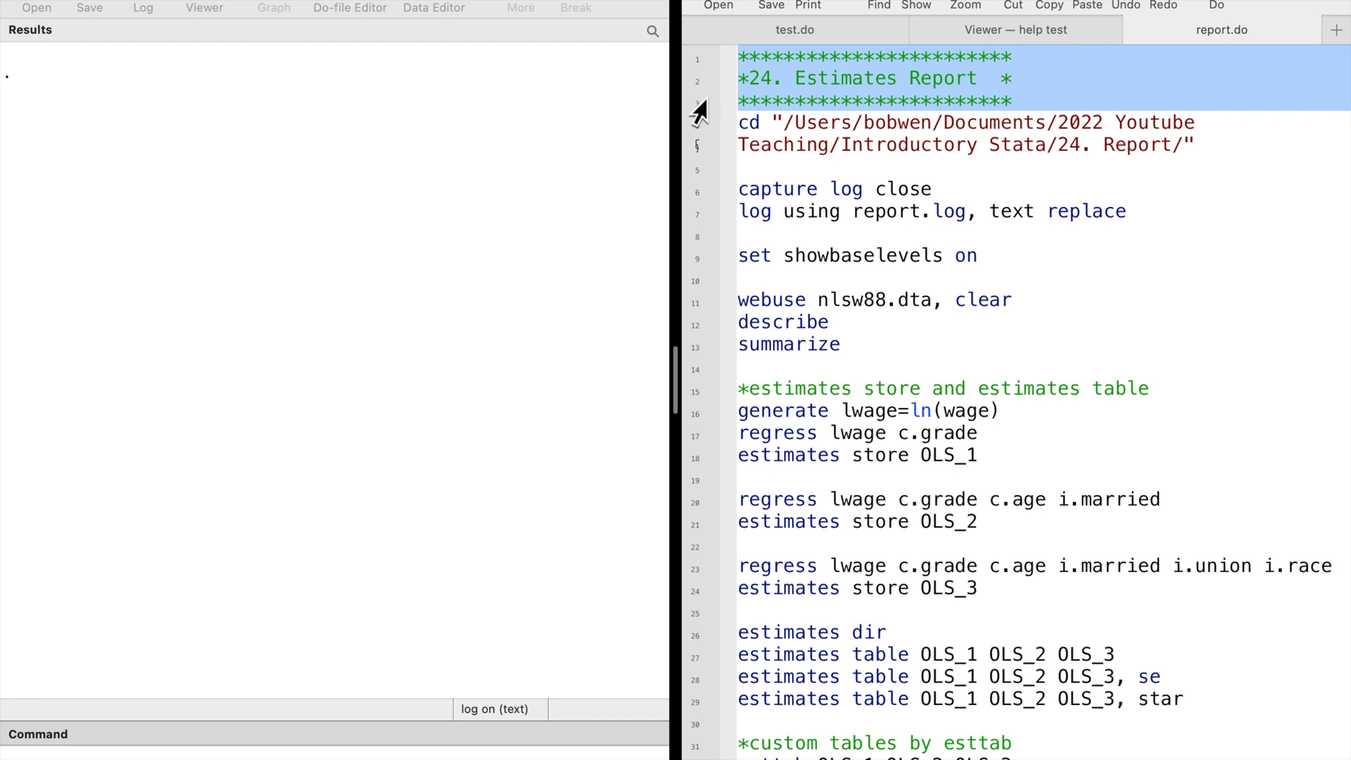
Set the working directory to the 24. Report folder and open report.log as a text log.
{"action": "left_click", "coordinate": [689, 120]}
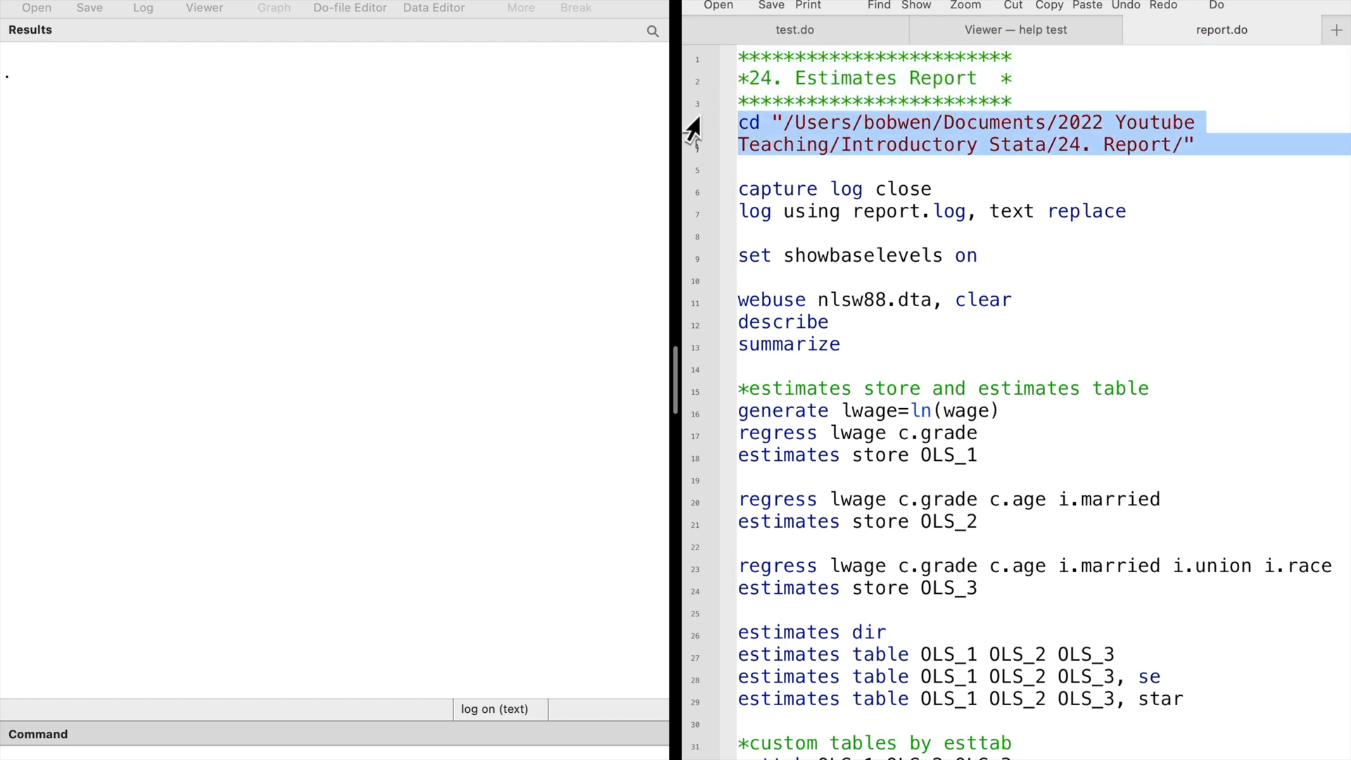
{"action": "key", "text": "super+shift+d"}
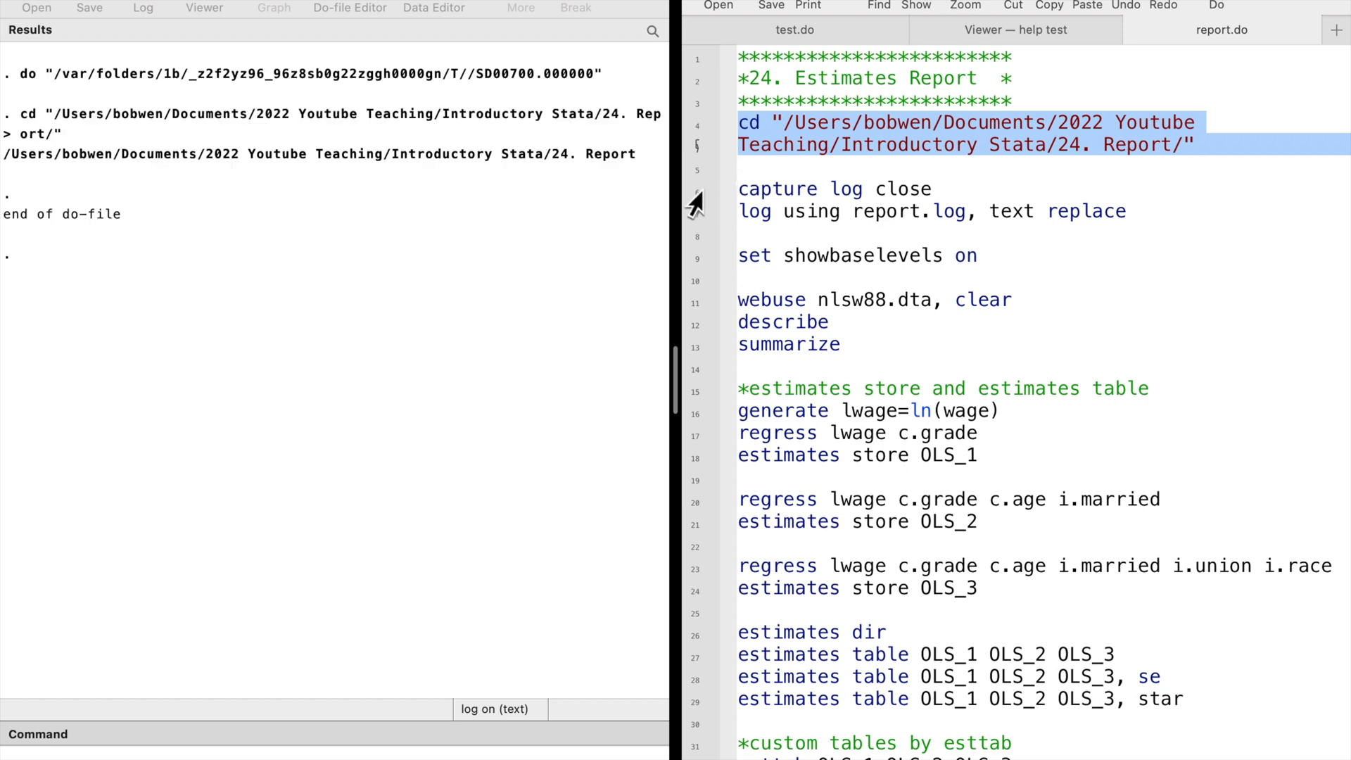
{"action": "left_click_drag", "start_coordinate": [690, 191], "coordinate": [690, 215]}
{"action": "key", "text": "super+shift+d"}
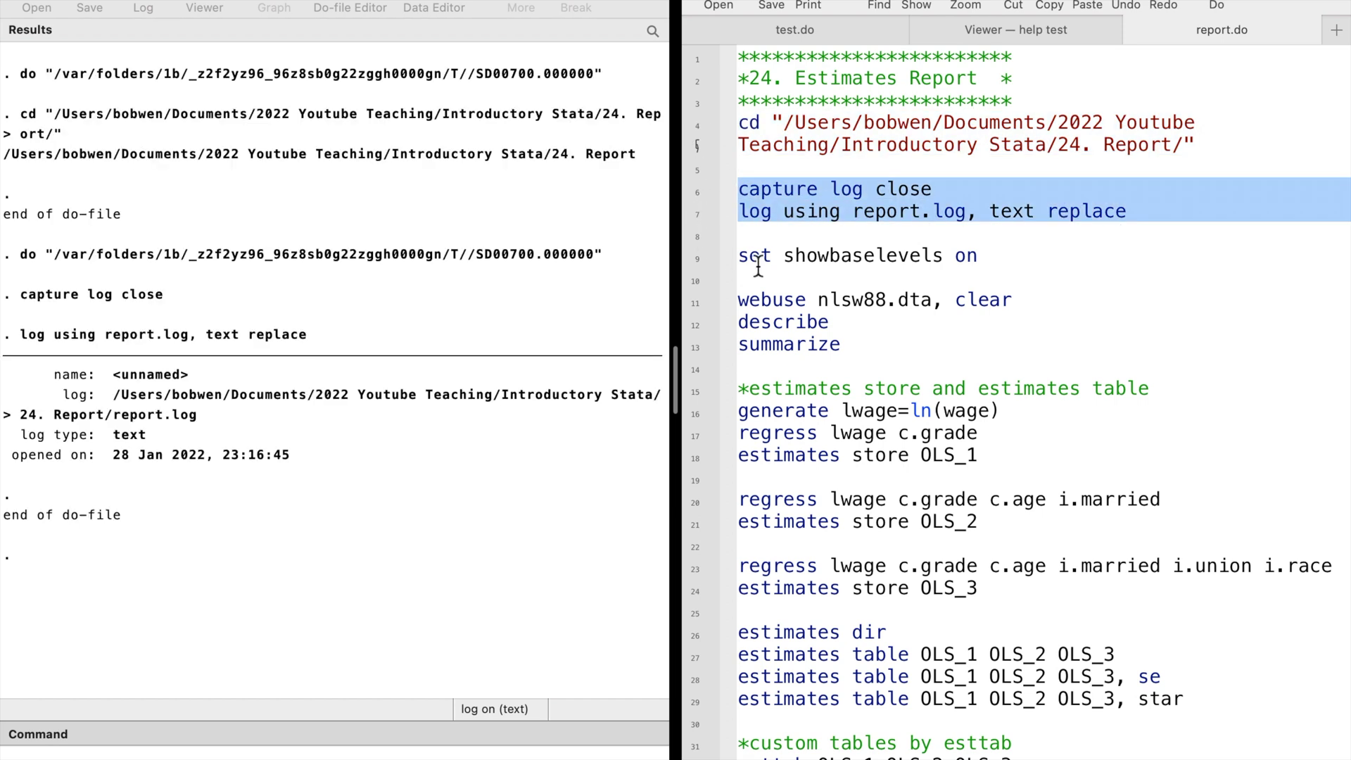
Turn on showing base levels, then load, describe and summarize the nlsw88 data.
{"action": "left_click", "coordinate": [688, 258]}
{"action": "key", "text": "super+shift+d"}
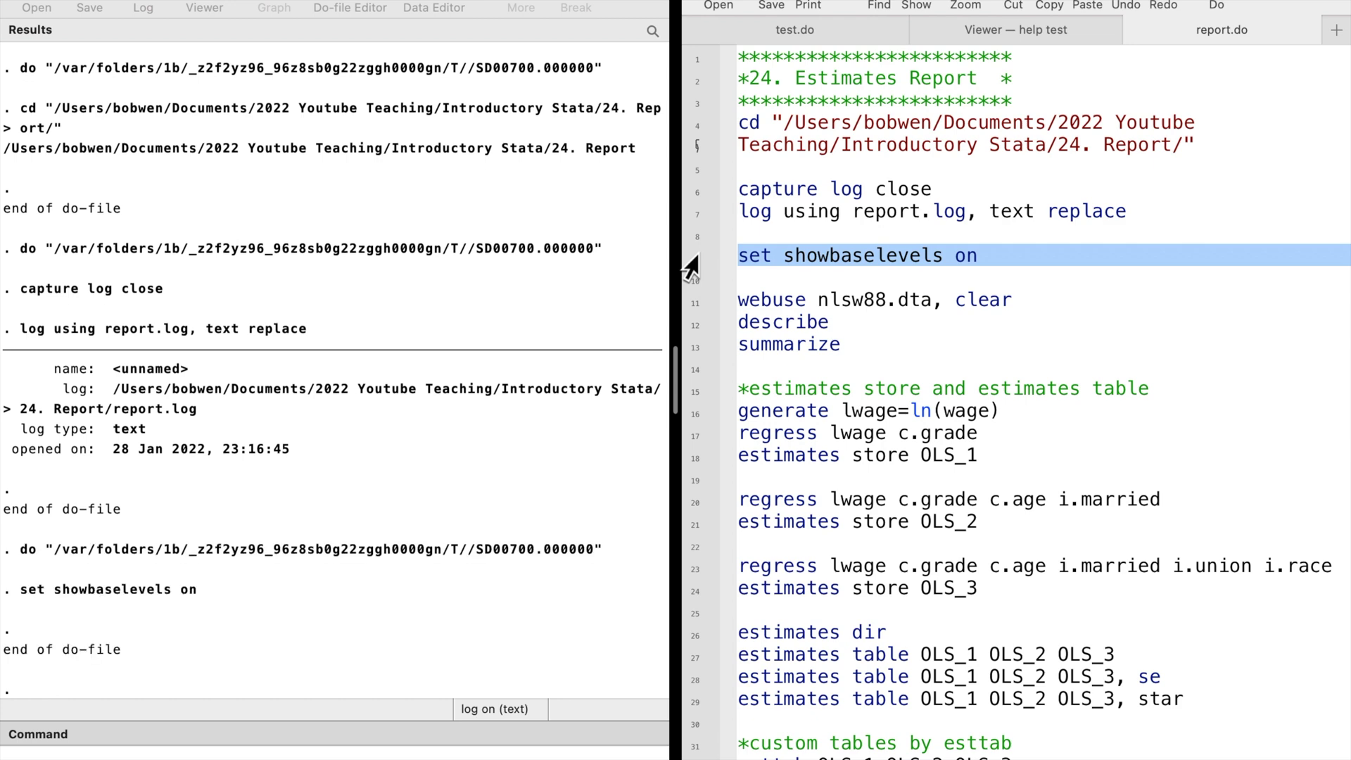
{"action": "left_click_drag", "start_coordinate": [695, 302], "coordinate": [699, 348]}
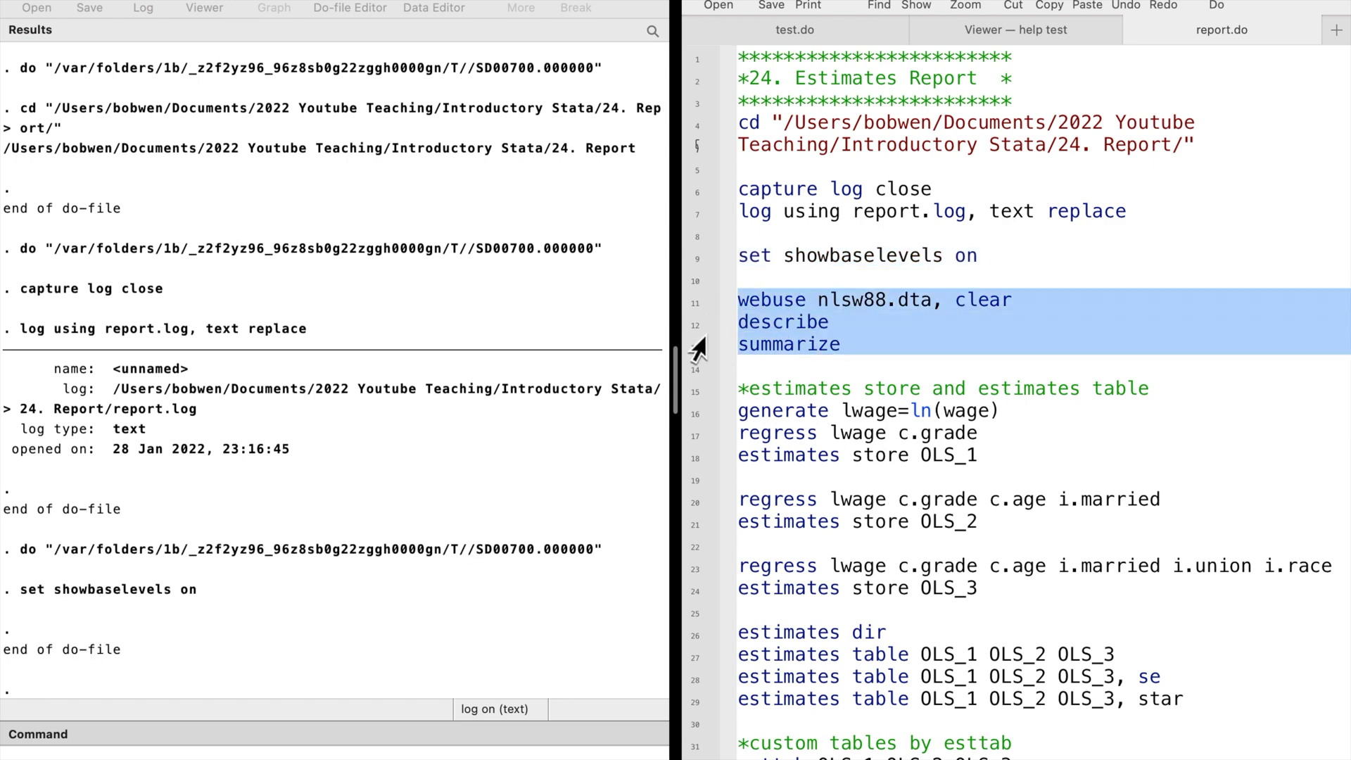
{"action": "key", "text": "super+shift+d"}
Generate lwage as ln(wage) and regress it on grade (coefficient .0948, R-squared 0.1730).
{"action": "scroll", "coordinate": [731, 431], "scroll_direction": "down", "scroll_amount": 1}
{"action": "scroll", "coordinate": [732, 431], "scroll_direction": "down", "scroll_amount": 1}
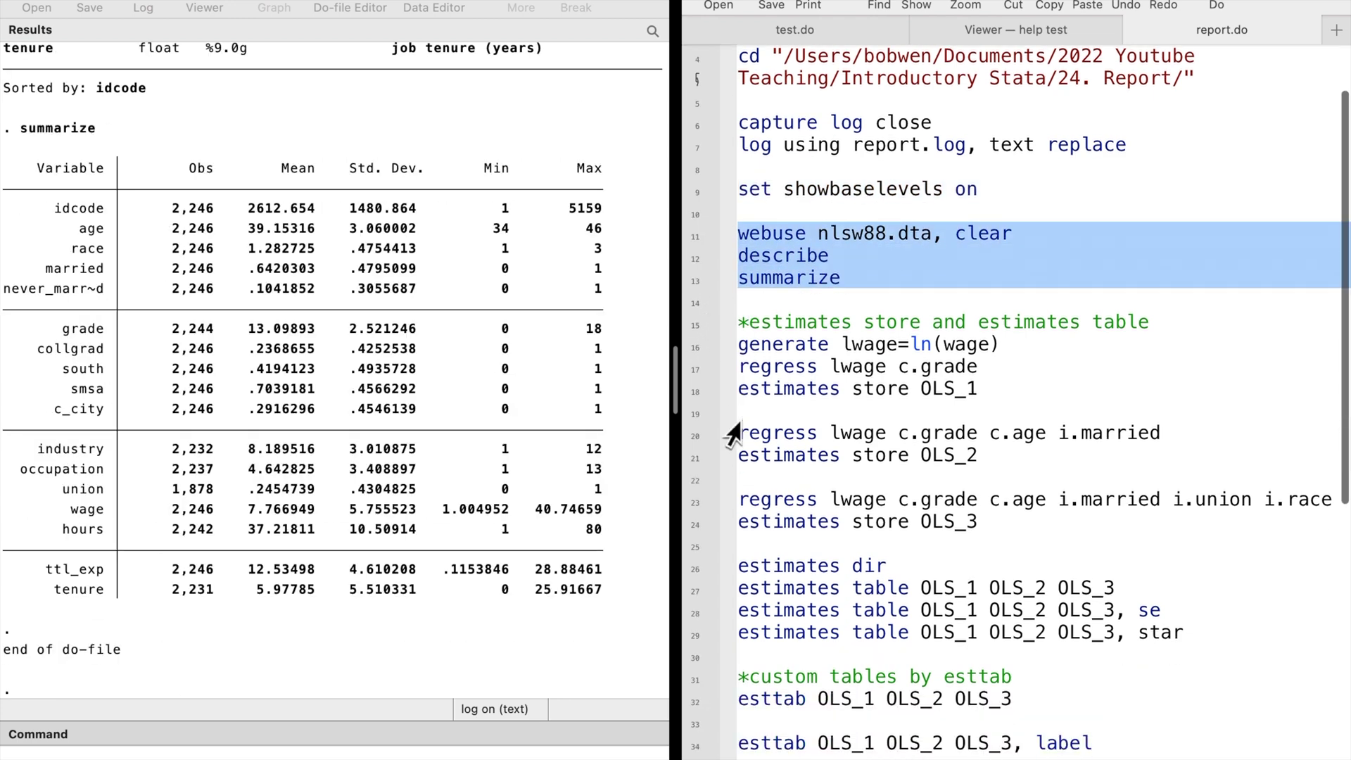
{"action": "left_click", "coordinate": [695, 326]}
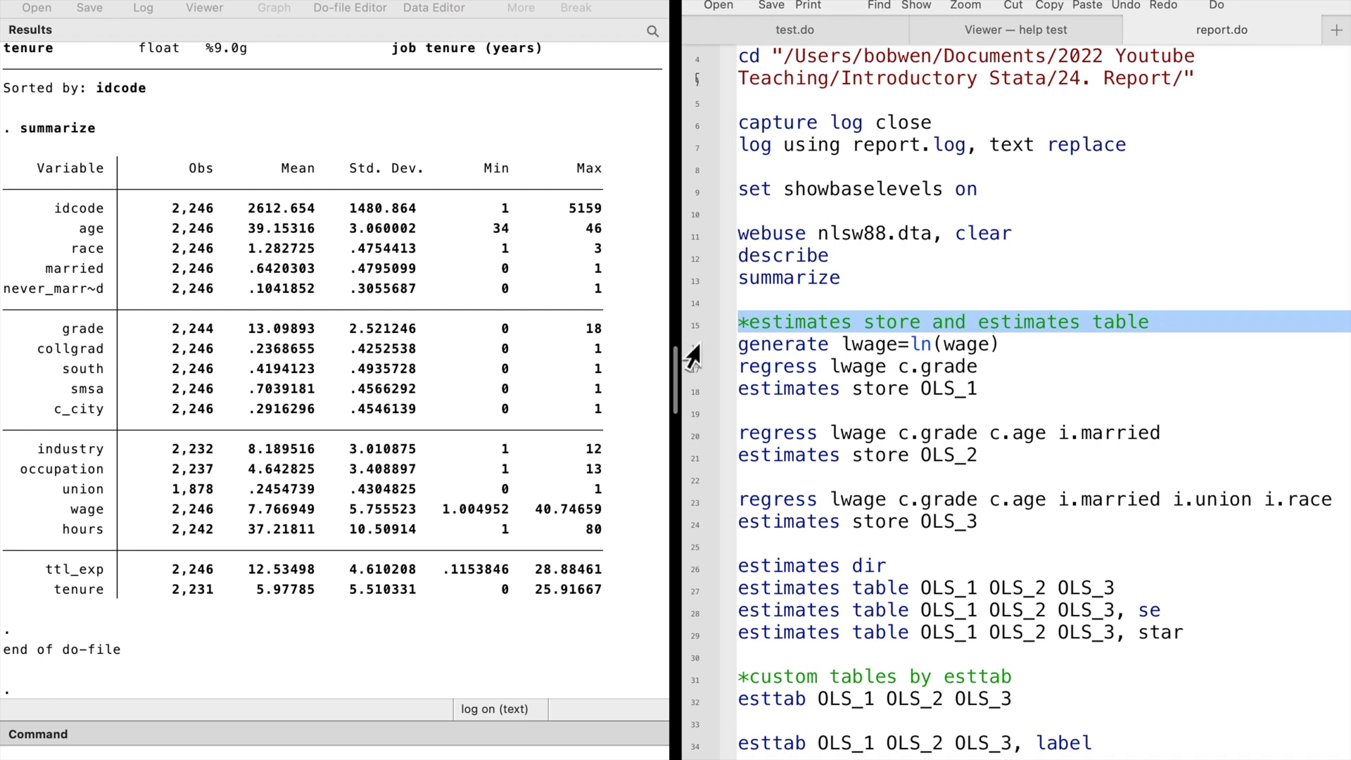
{"action": "left_click", "coordinate": [695, 352]}
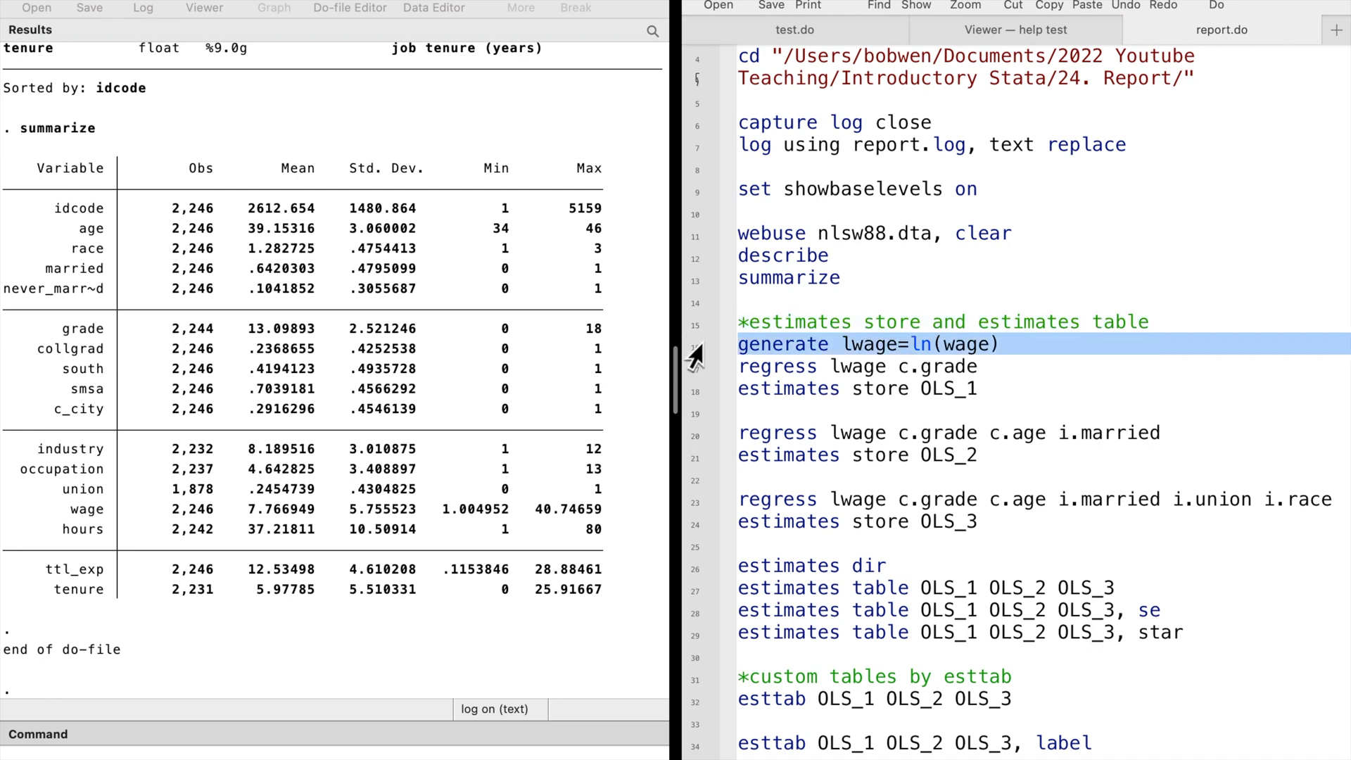
{"action": "left_click_drag", "start_coordinate": [695, 357], "coordinate": [695, 375]}
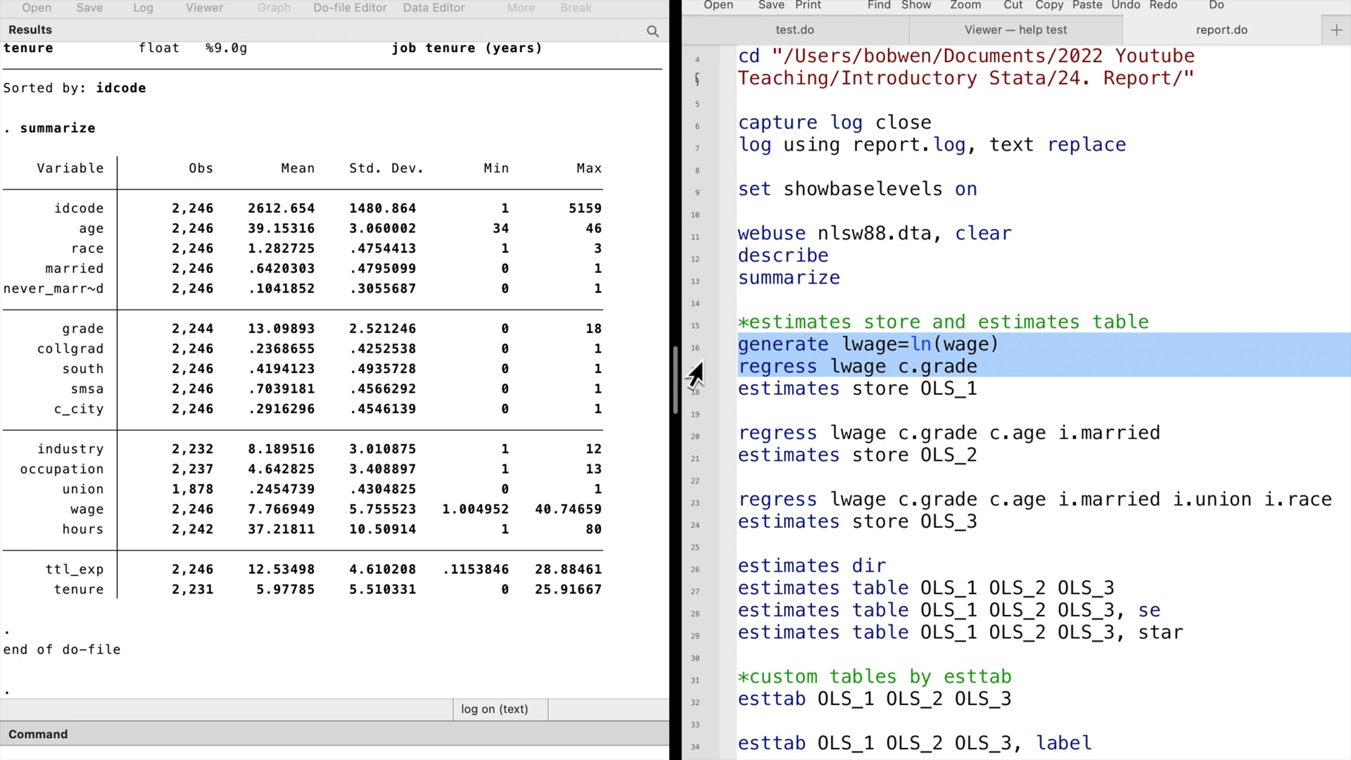
{"action": "key", "text": "super+shift+d"}
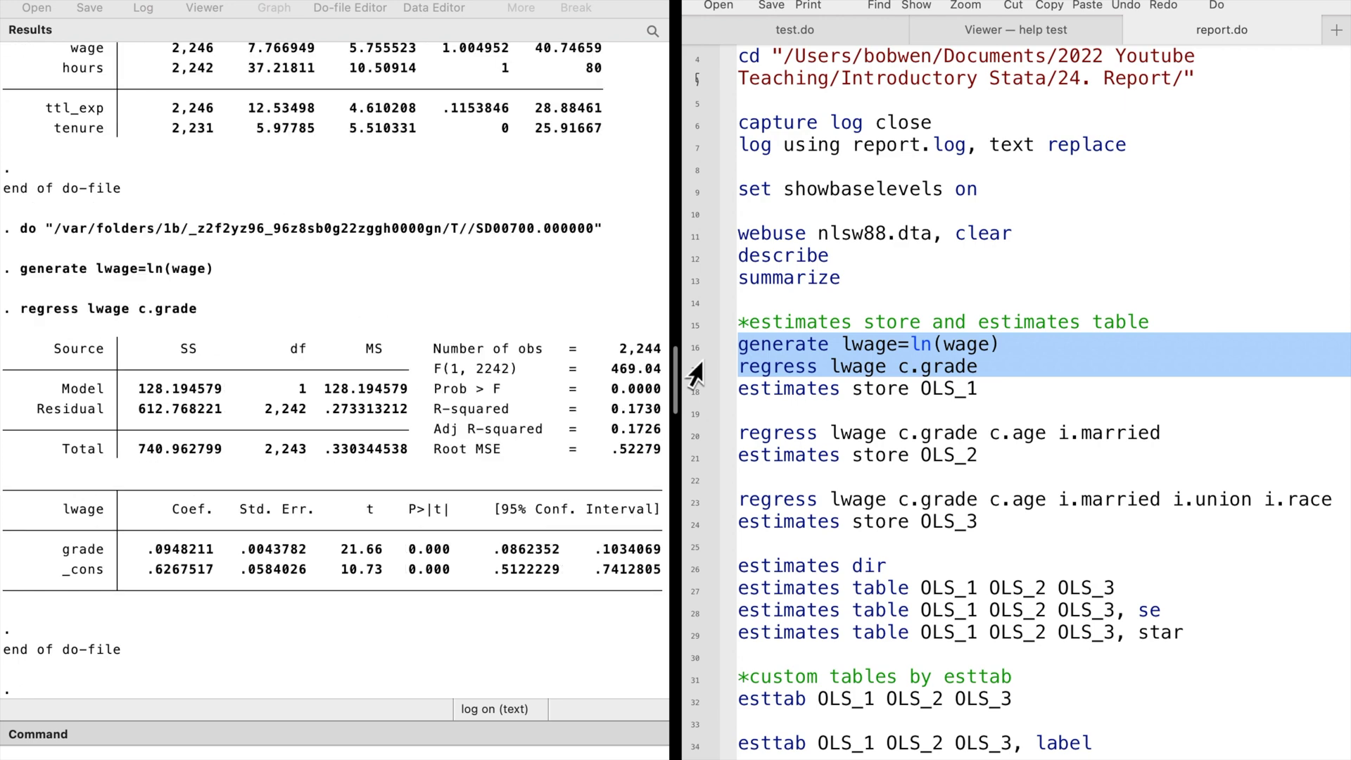
{"action": "left_click", "coordinate": [696, 392]}
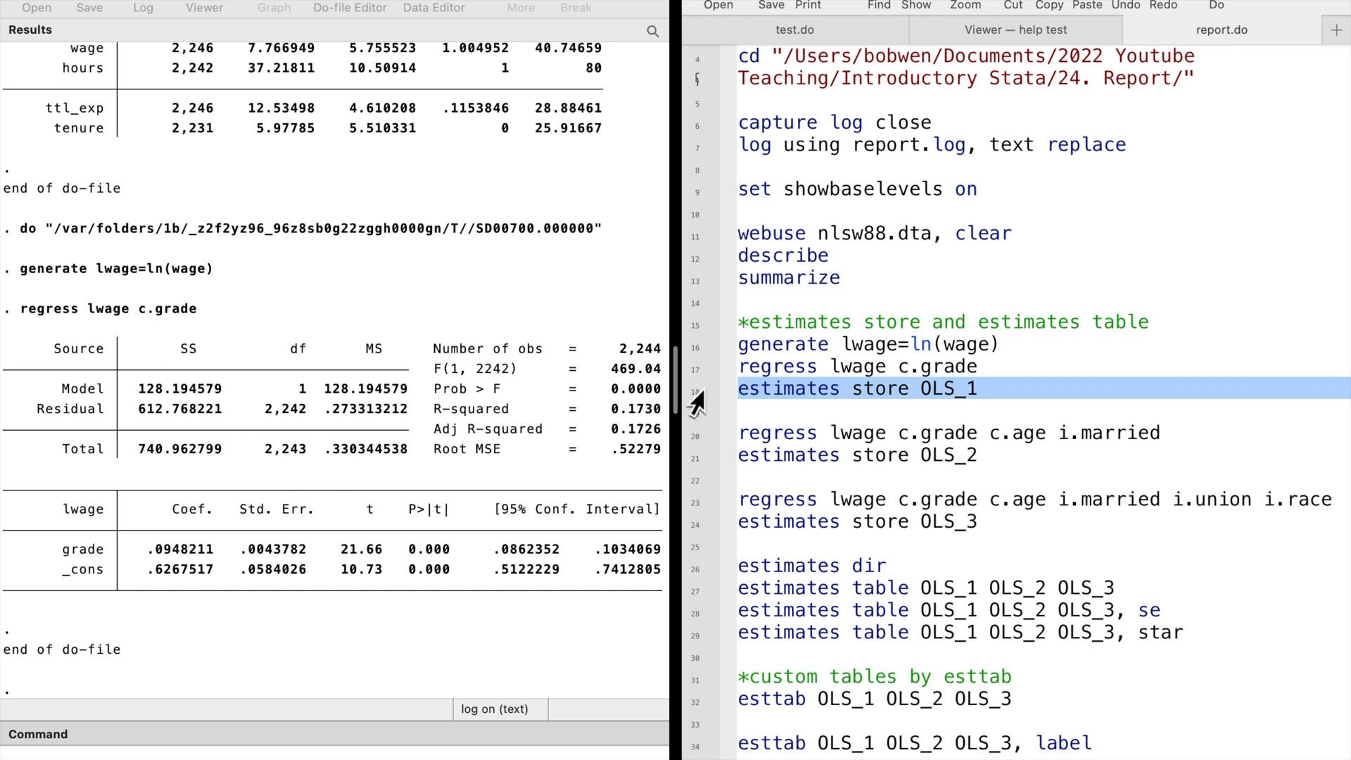
Store the grade regression as OLS_1, then add age and married and store it as OLS_2.
{"action": "key", "text": "super+shift+d"}
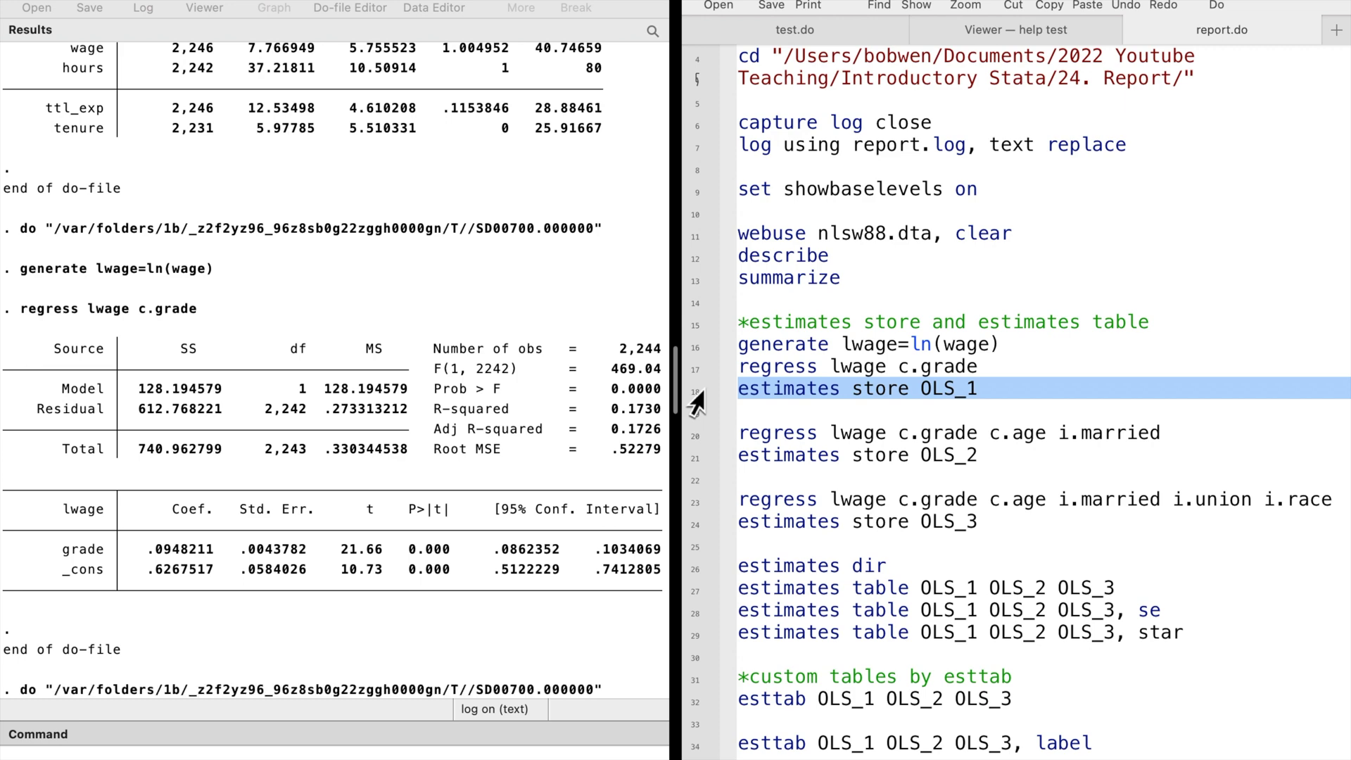
{"action": "left_click", "coordinate": [694, 438]}
{"action": "key", "text": "super+shift+d"}
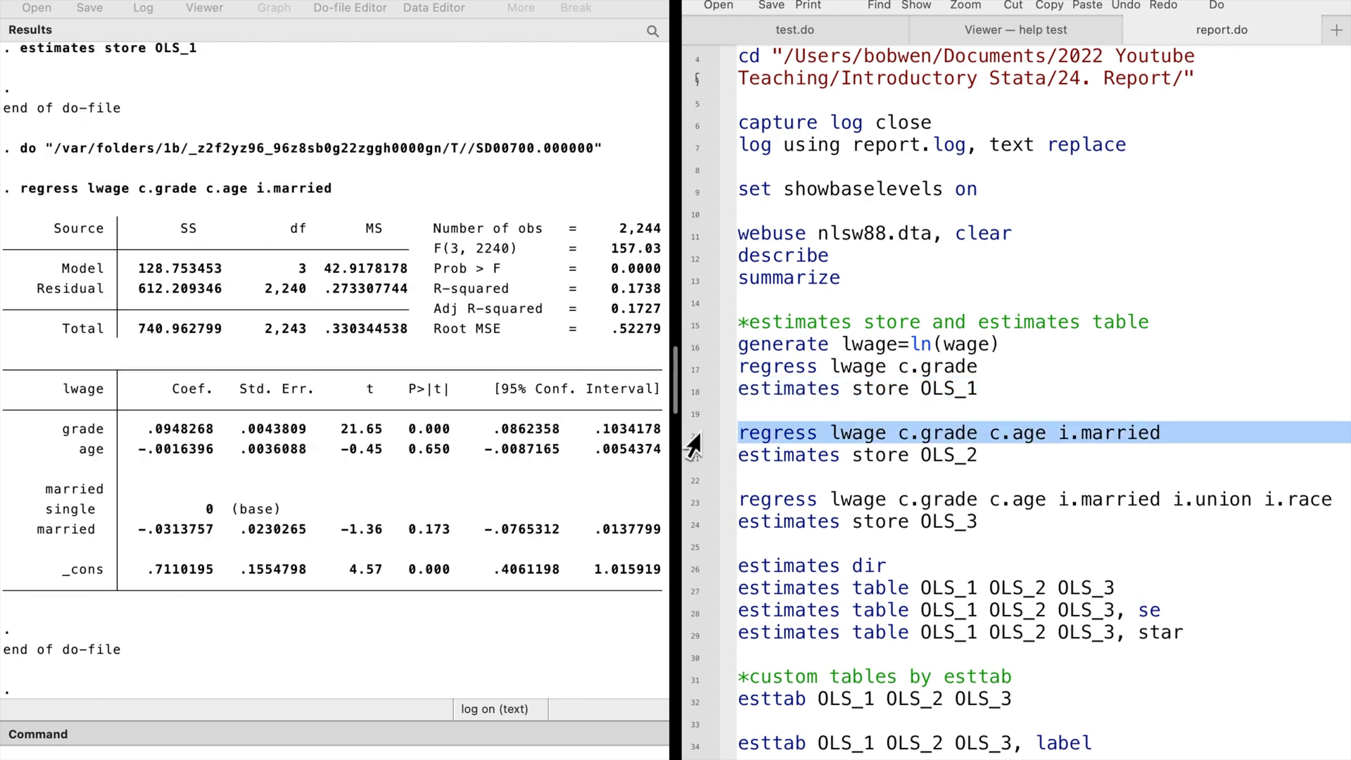
{"action": "left_click", "coordinate": [687, 458]}
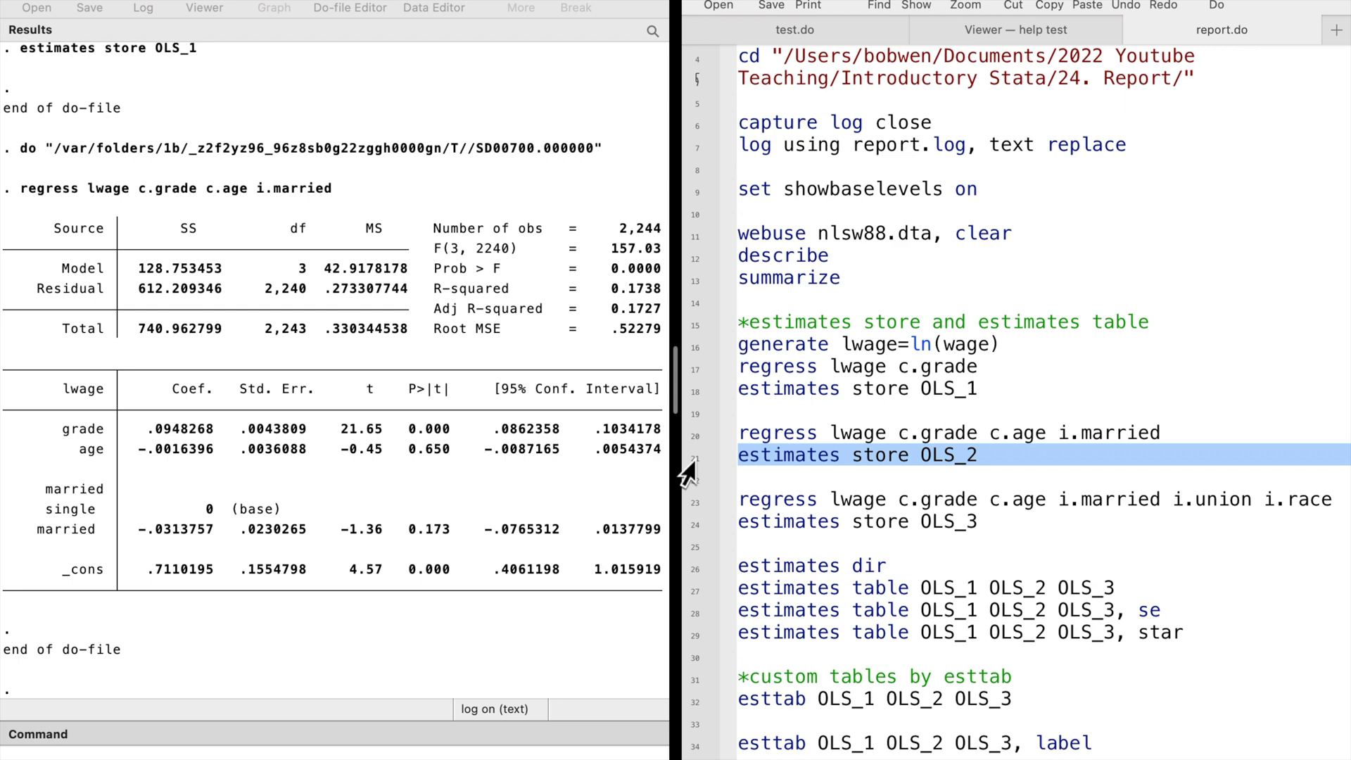
{"action": "key", "text": "super+shift+d"}
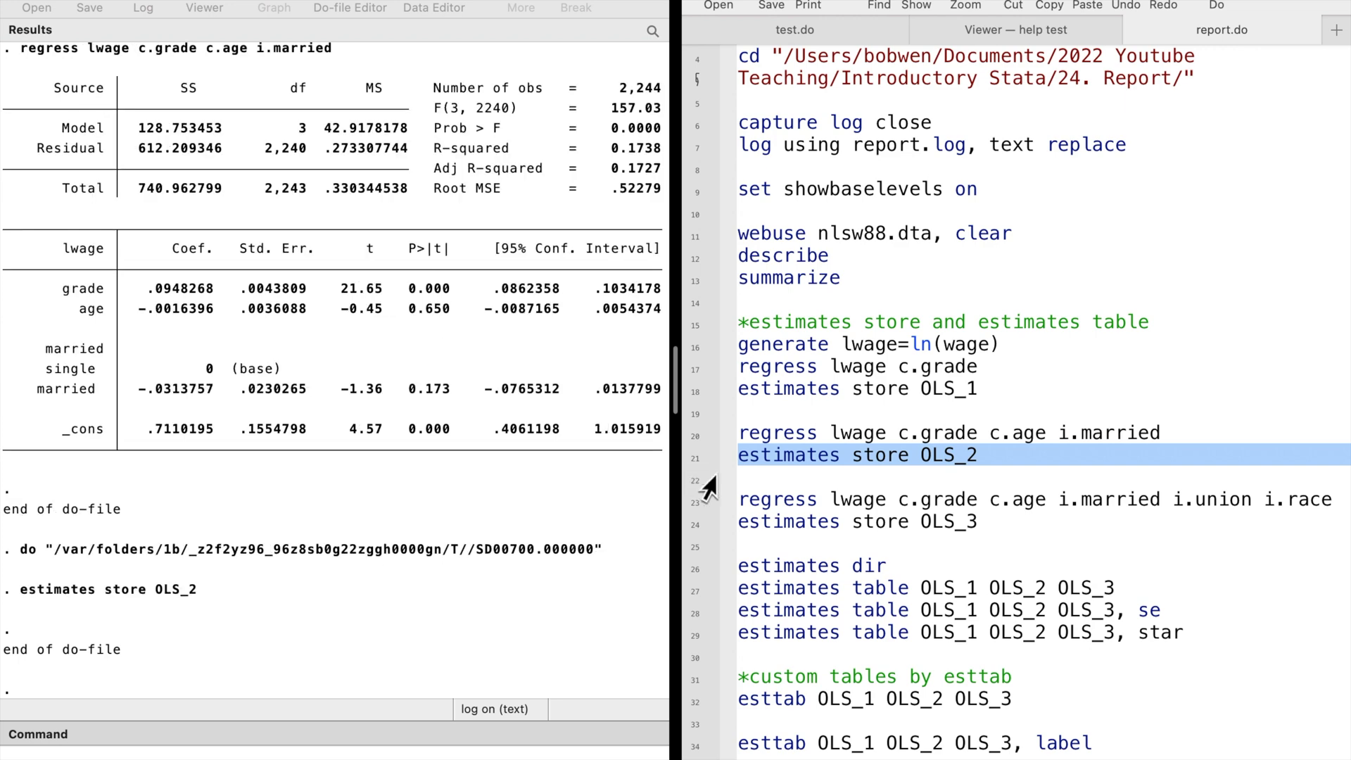
Run the union and race regression as OLS_3, list stored estimates, and replay OLS_1.
{"action": "left_click_drag", "start_coordinate": [692, 501], "coordinate": [695, 527]}
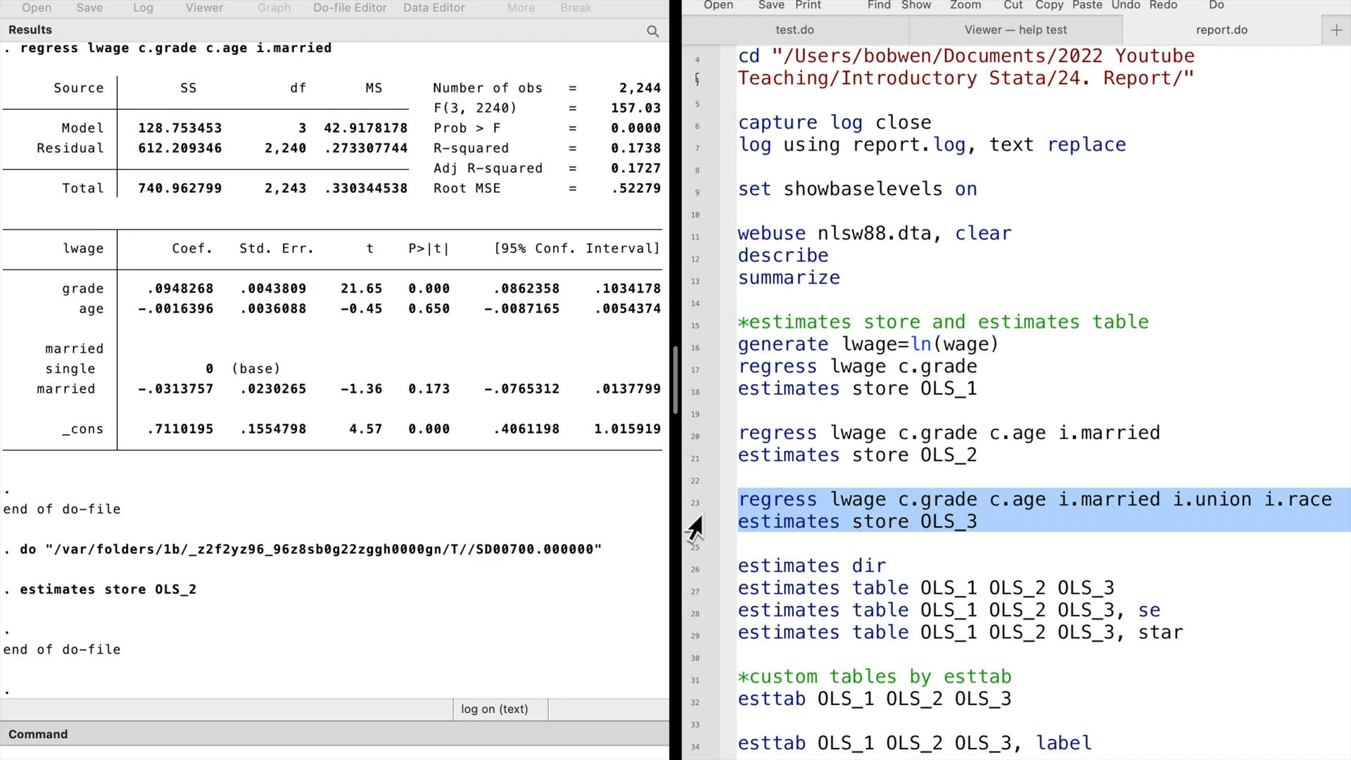
{"action": "key", "text": "super+shift+d"}
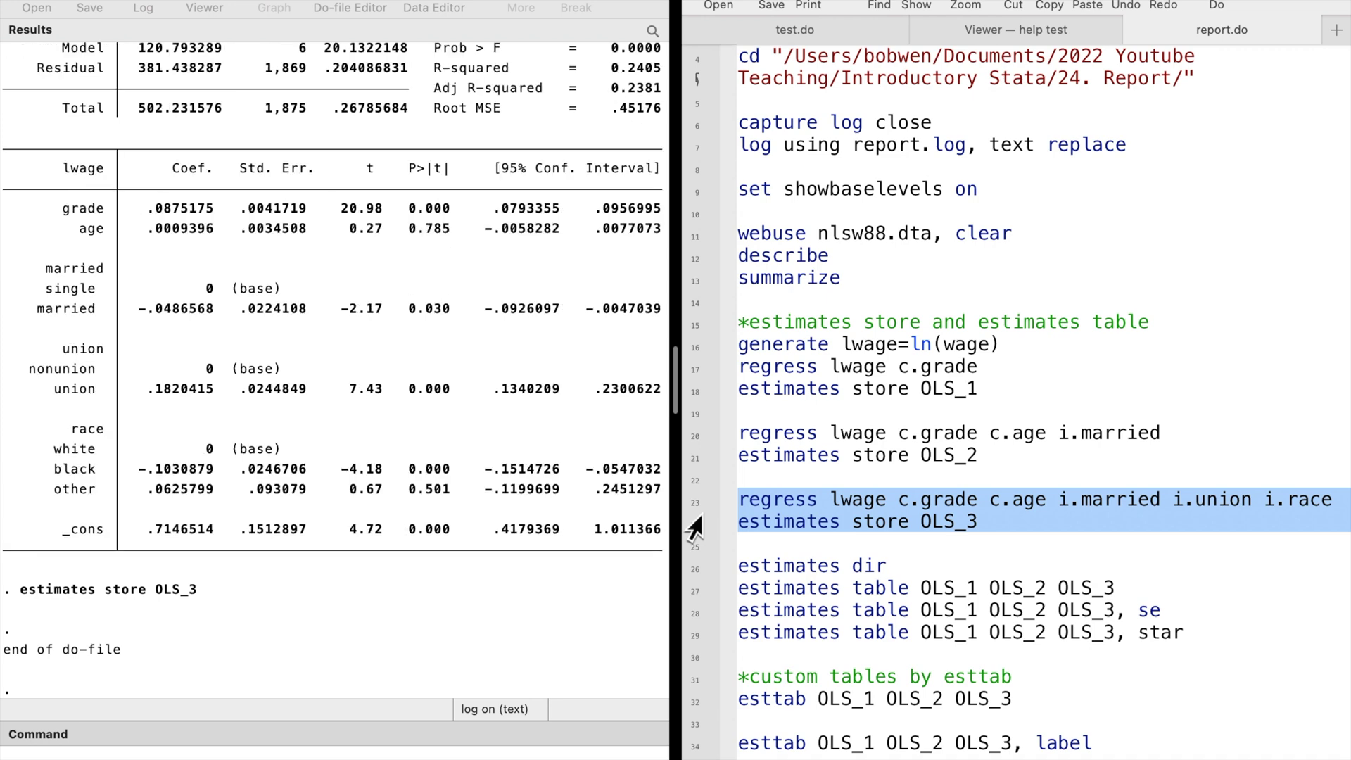
{"action": "left_click", "coordinate": [688, 569]}
{"action": "key", "text": "super+shift+d"}
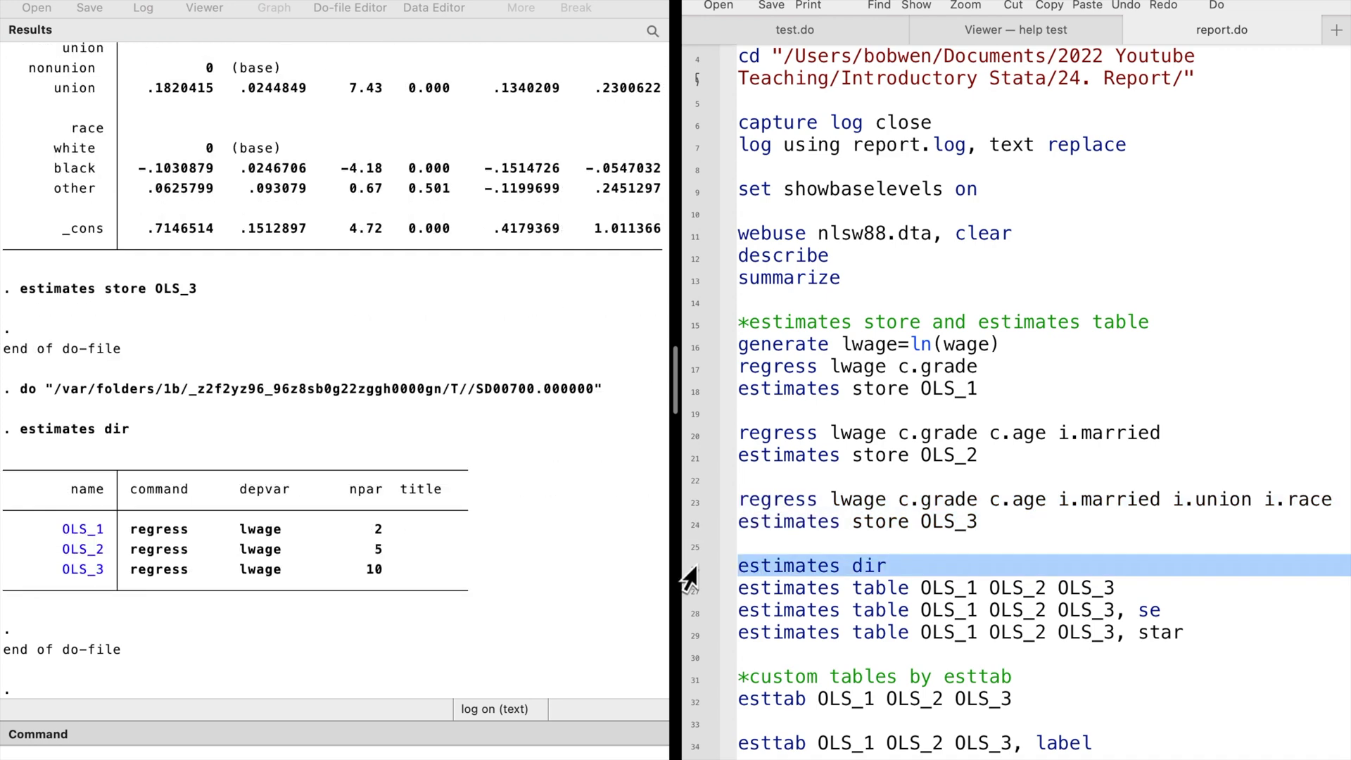
{"action": "left_click", "coordinate": [85, 531]}
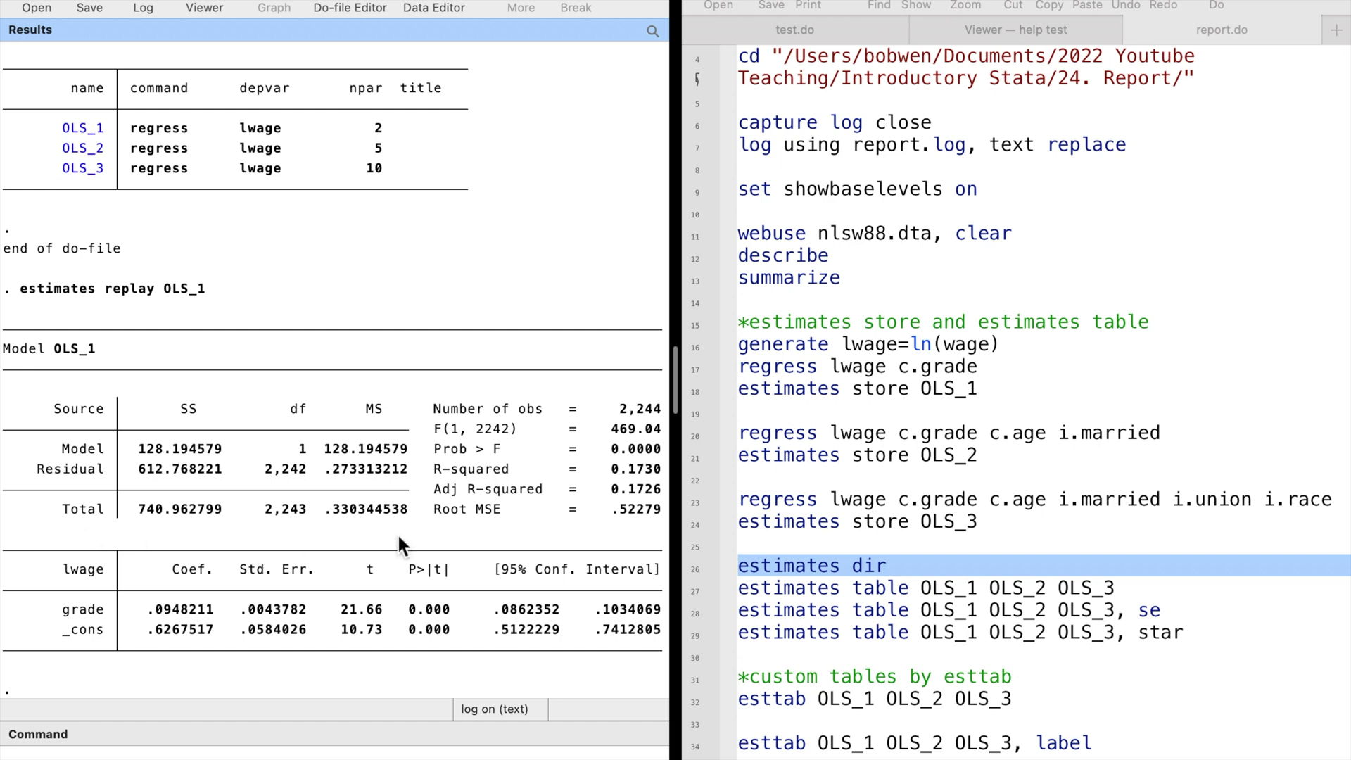
Compare OLS_1, OLS_2 and OLS_3 side by side in an estimates table.
{"action": "left_click", "coordinate": [698, 588]}
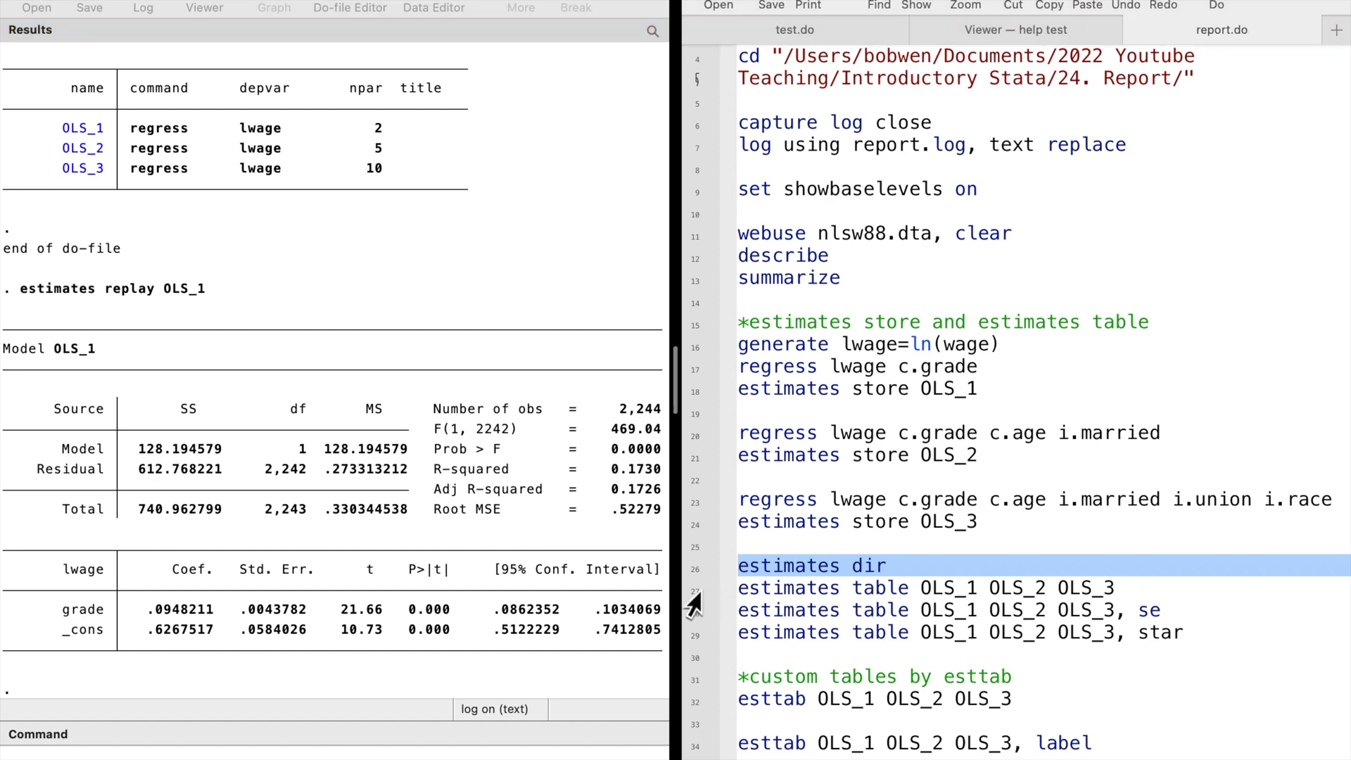
{"action": "left_click", "coordinate": [693, 594]}
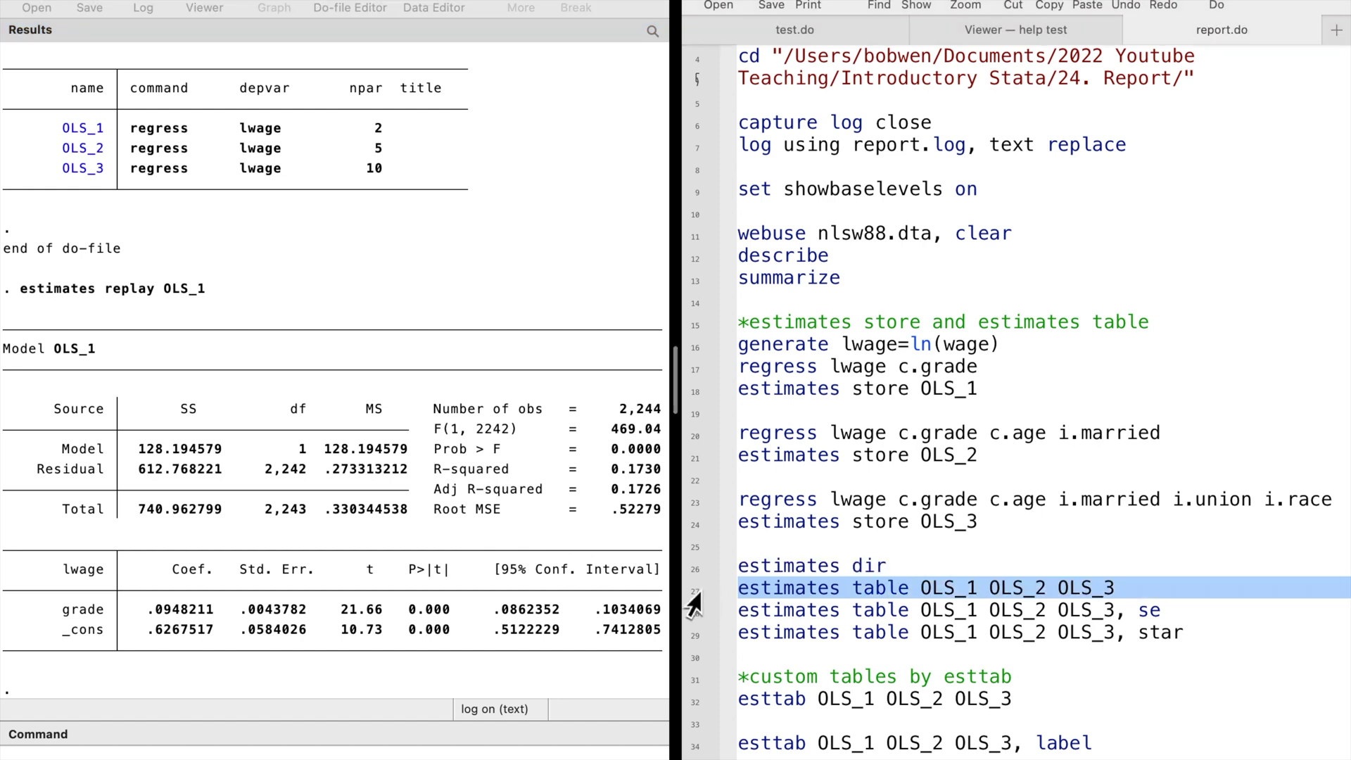
{"action": "key", "text": "super+shift+d"}
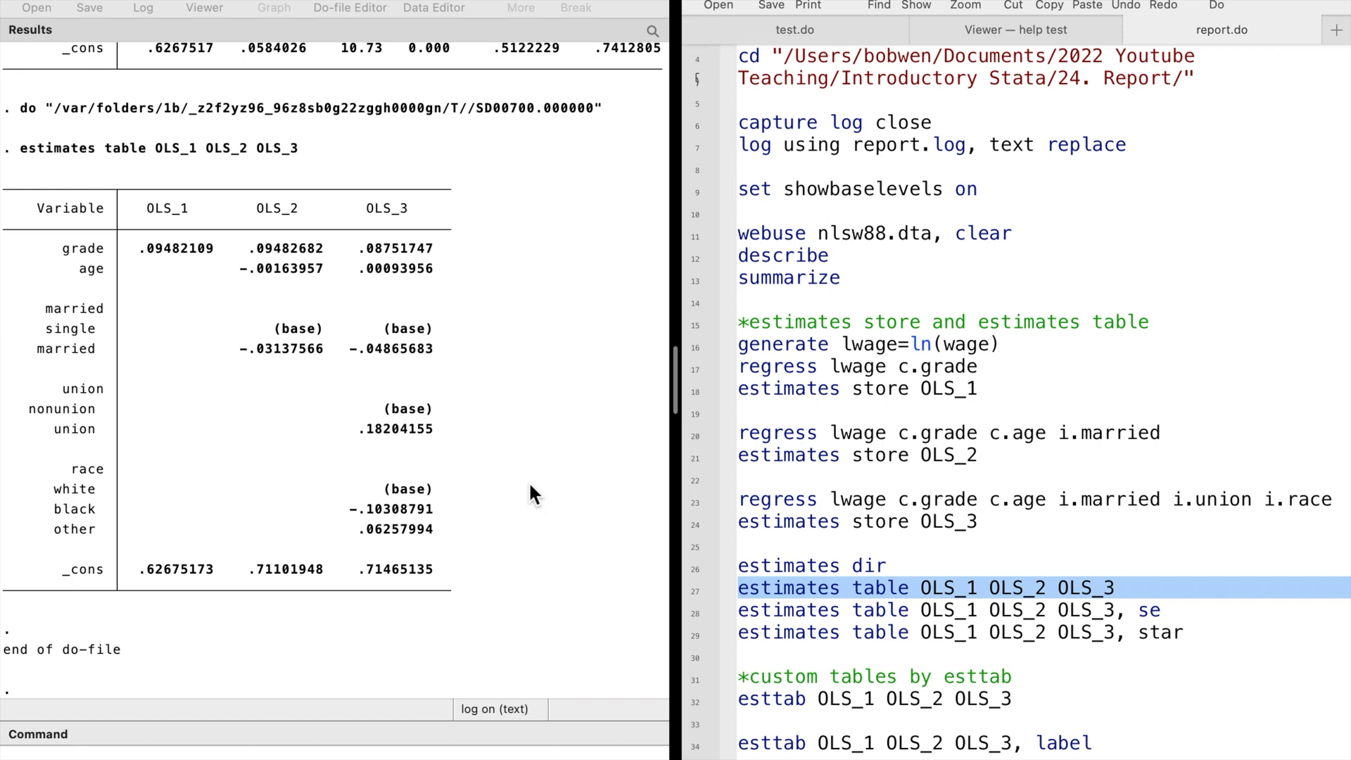
Show the estimates table with standard errors, then with significance stars and p-value legend.
{"action": "left_click", "coordinate": [689, 614]}
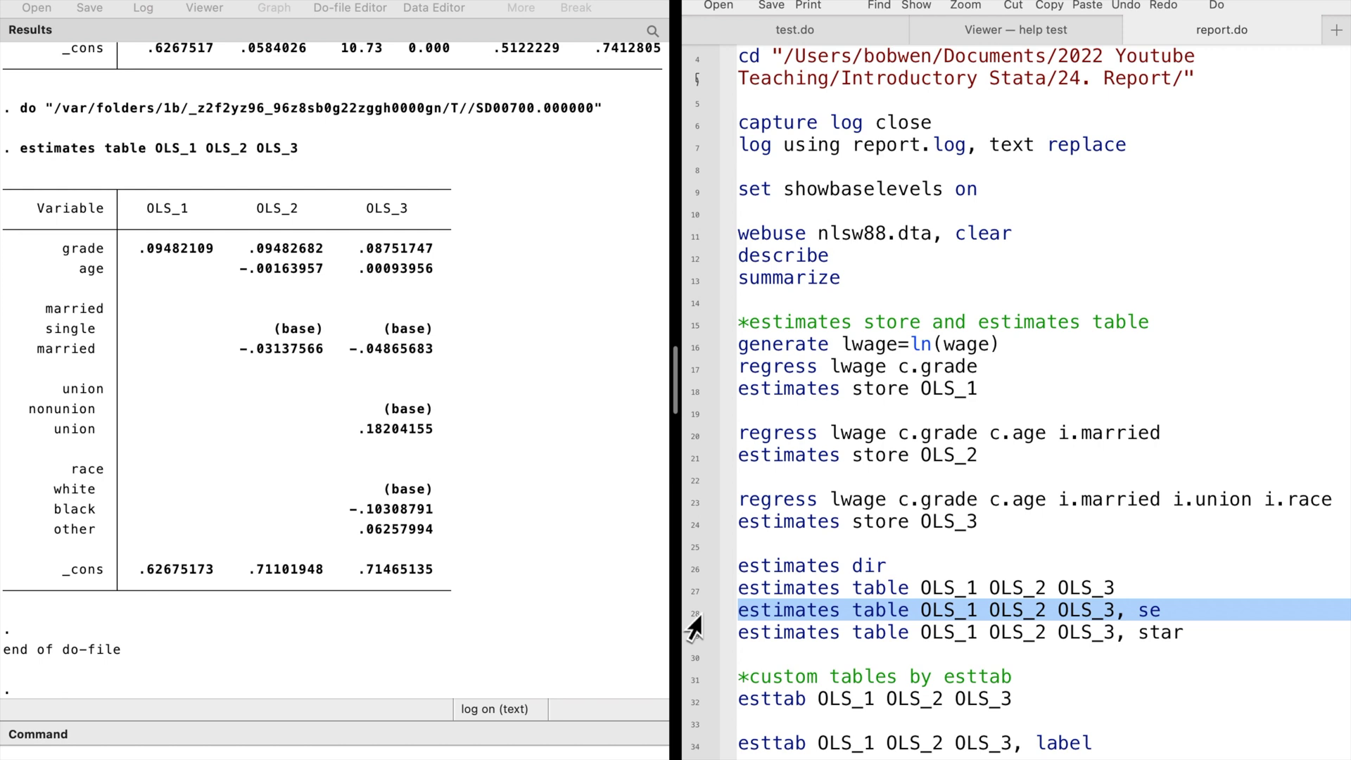
{"action": "key", "text": "super+shift+d"}
{"action": "scroll", "coordinate": [570, 482], "scroll_direction": "up", "scroll_amount": 3}
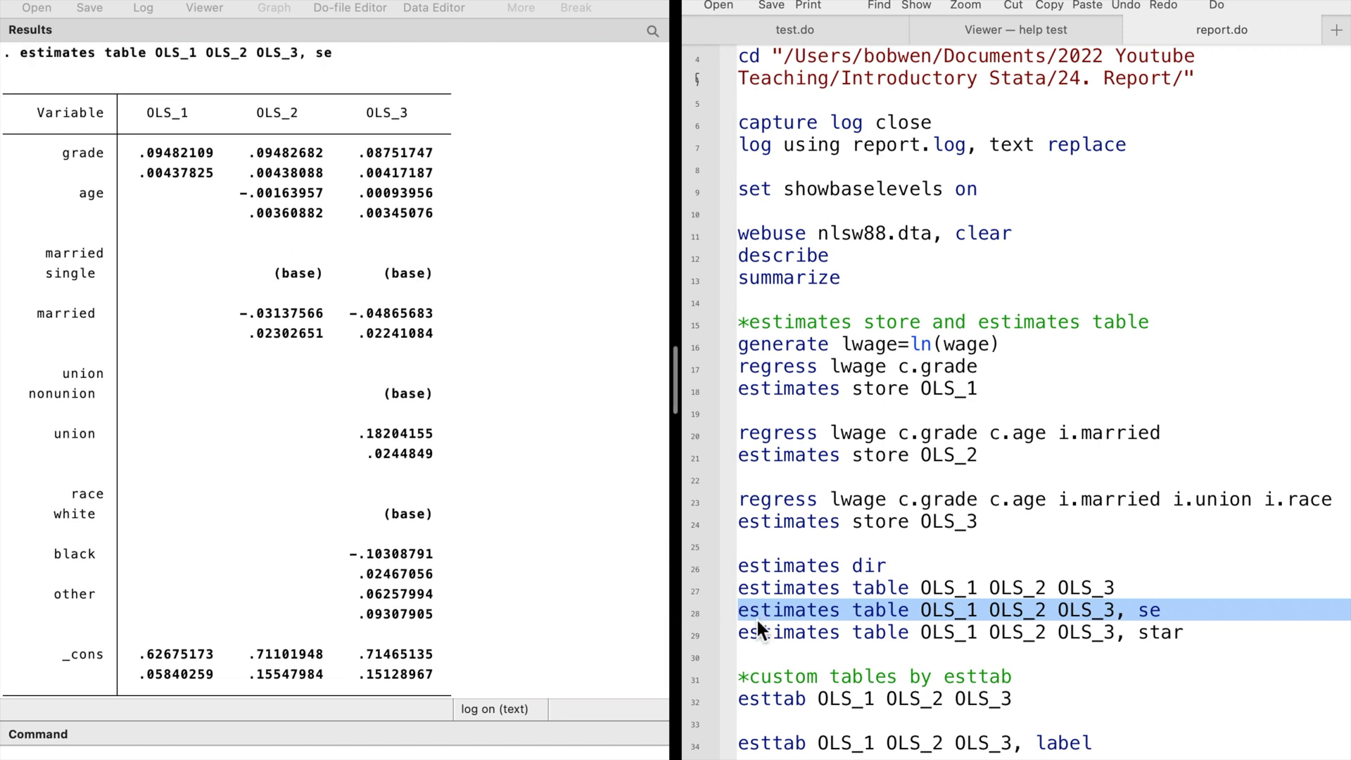
{"action": "left_click", "coordinate": [688, 633]}
{"action": "key", "text": "super+shift+d"}
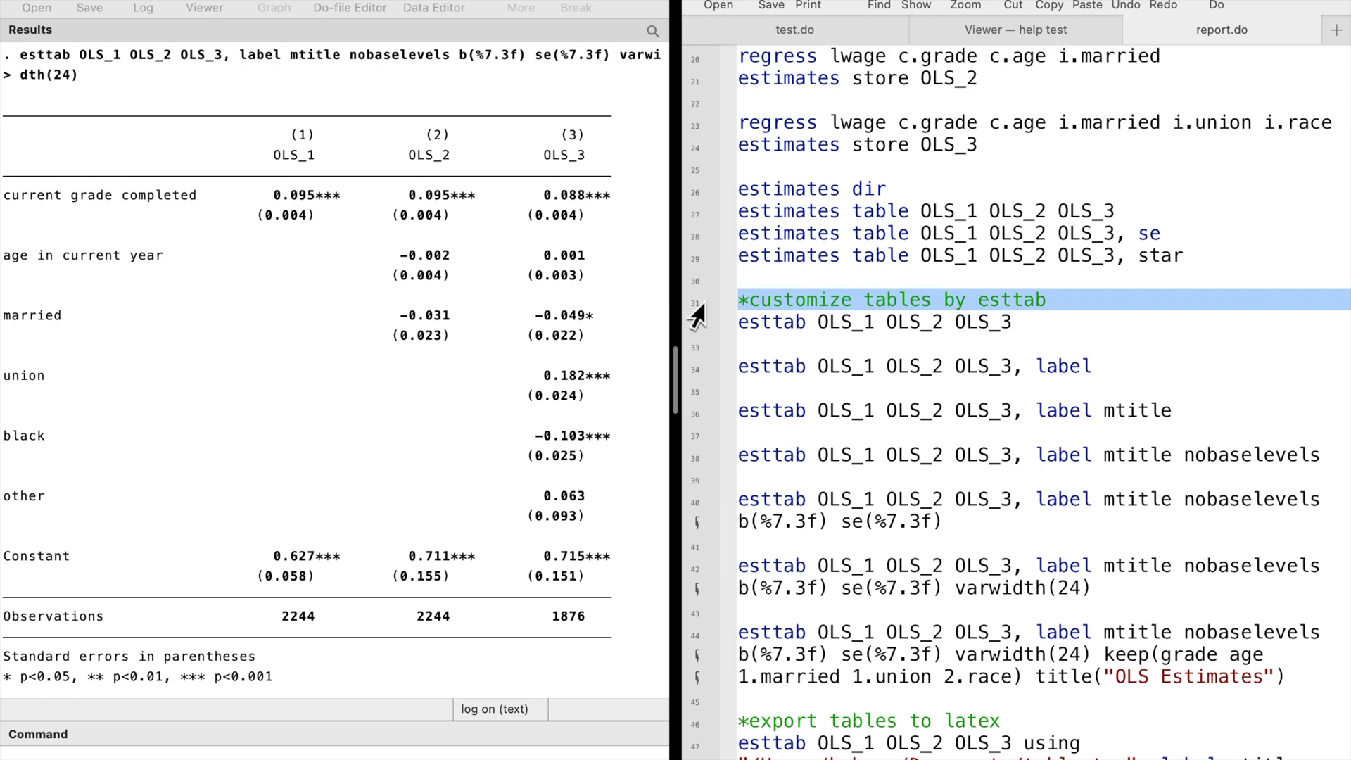
Display the basic esttab table of OLS_1–OLS_3 with t statistics and N of 2244, 2244, 1876.
{"action": "left_click", "coordinate": [690, 324]}
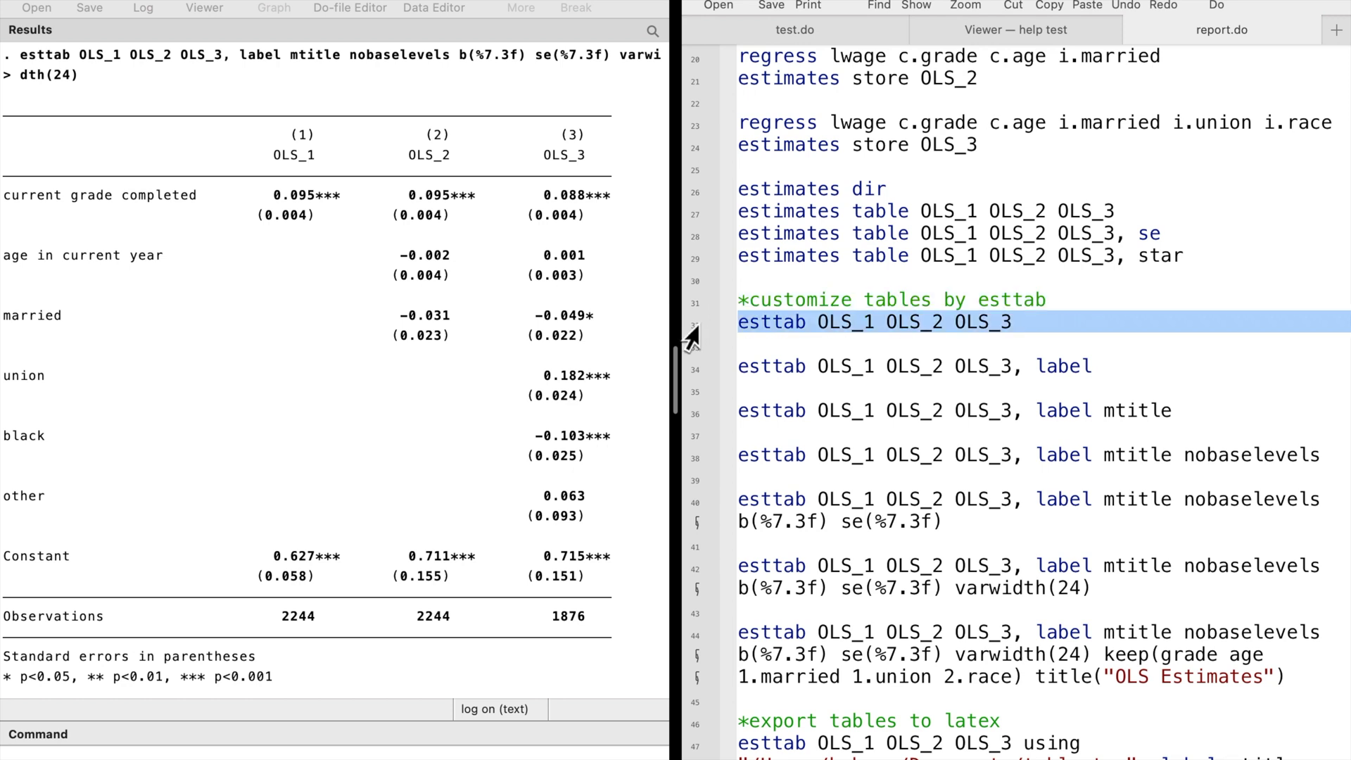
{"action": "key", "text": "super+shift+d"}
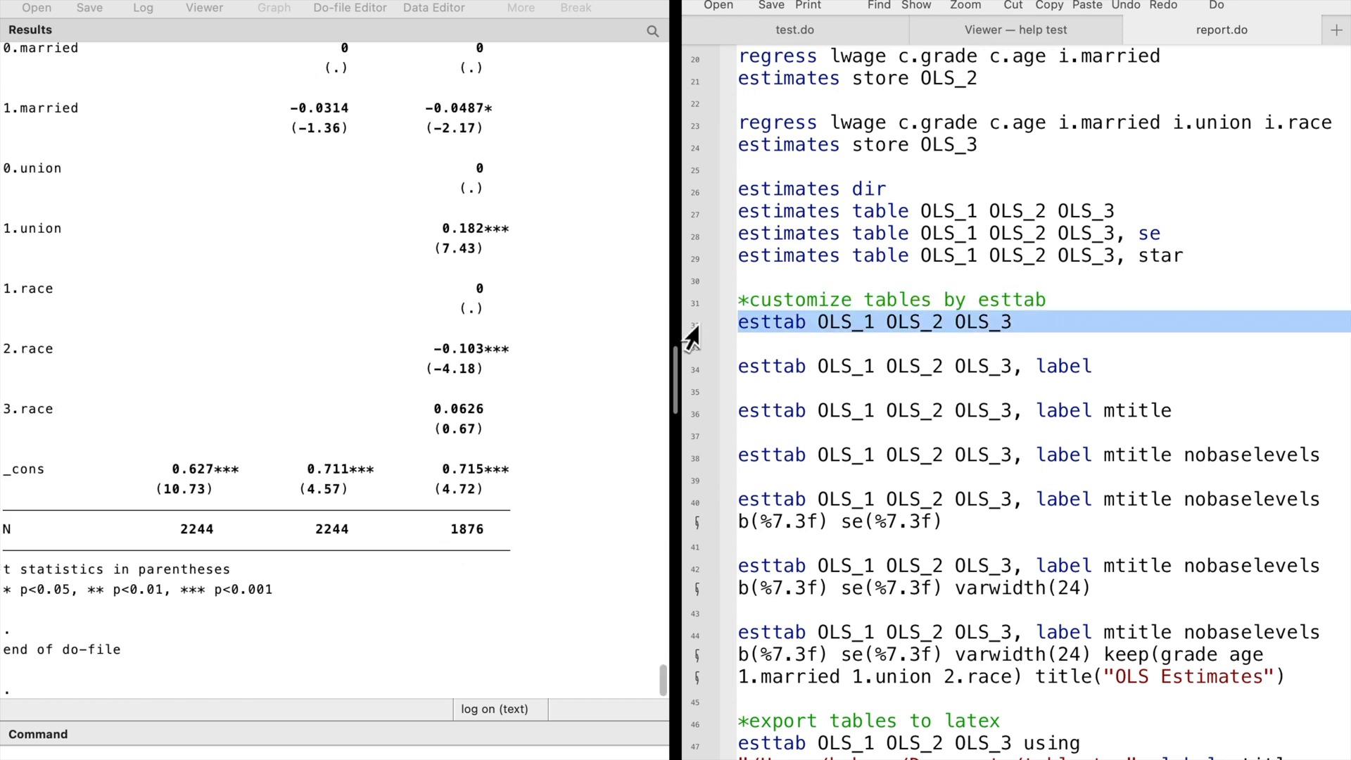
{"action": "scroll", "coordinate": [573, 311], "scroll_direction": "up", "scroll_amount": 3}
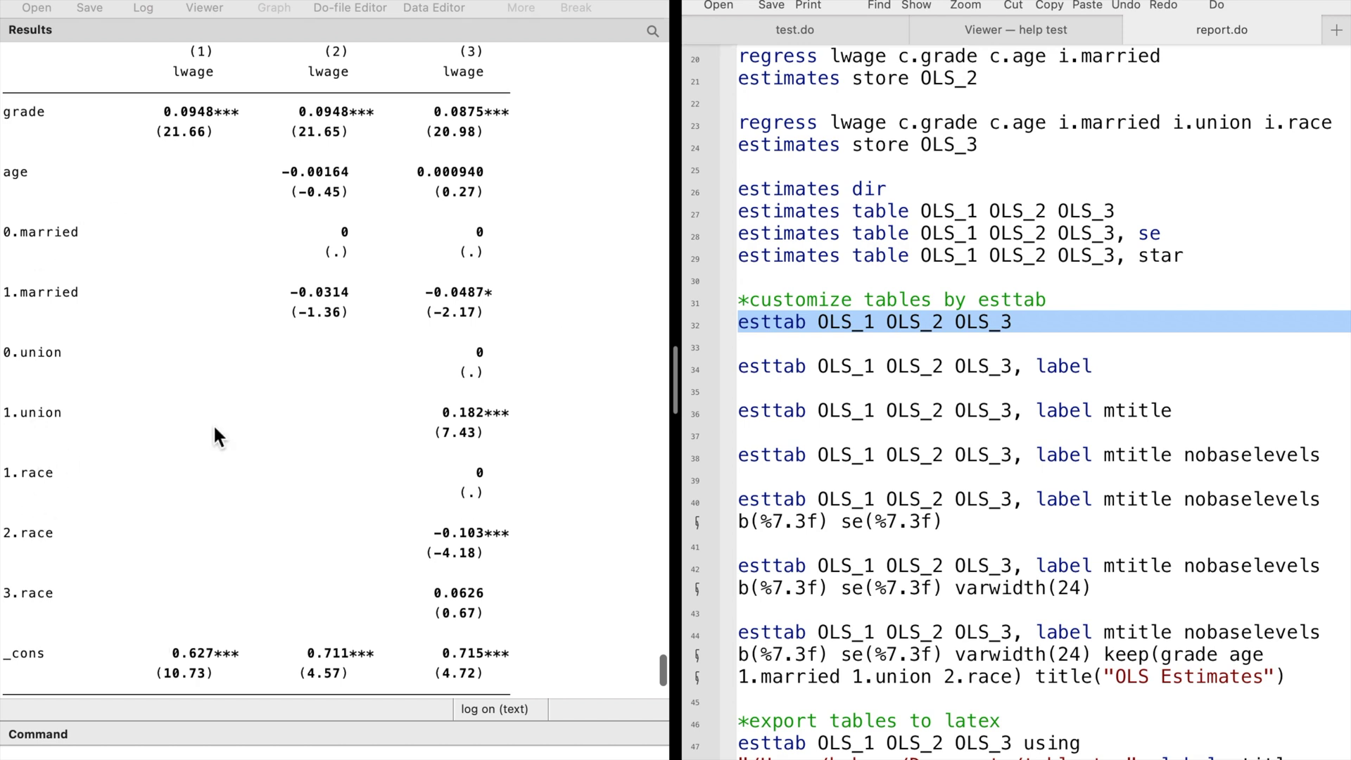
{"action": "left_click", "coordinate": [690, 372]}
{"action": "key", "text": "super+shift+d"}
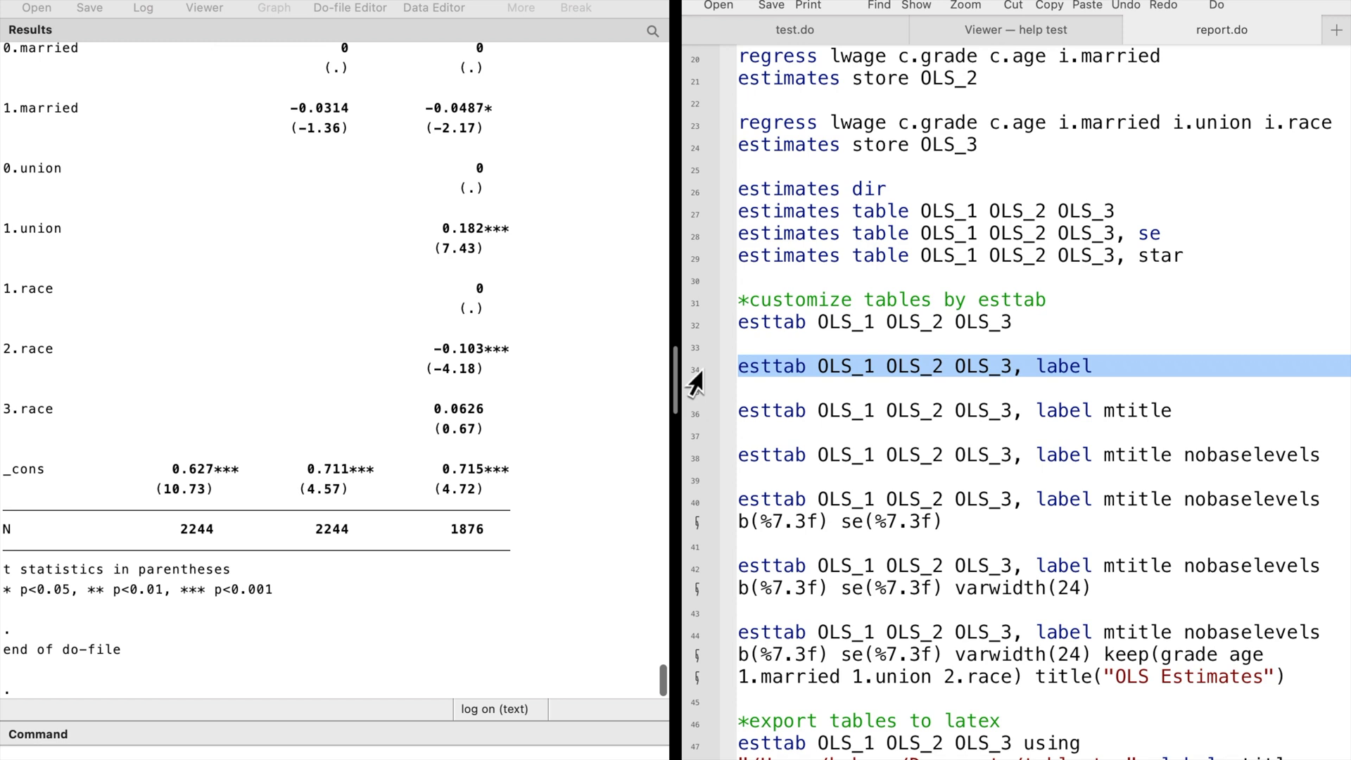
Add variable labels and model titles to the esttab table, dropping base-level rows like single, nonunion, white.
{"action": "key", "text": "super+shift+d"}
{"action": "scroll", "coordinate": [391, 195], "scroll_direction": "up", "scroll_amount": 5}
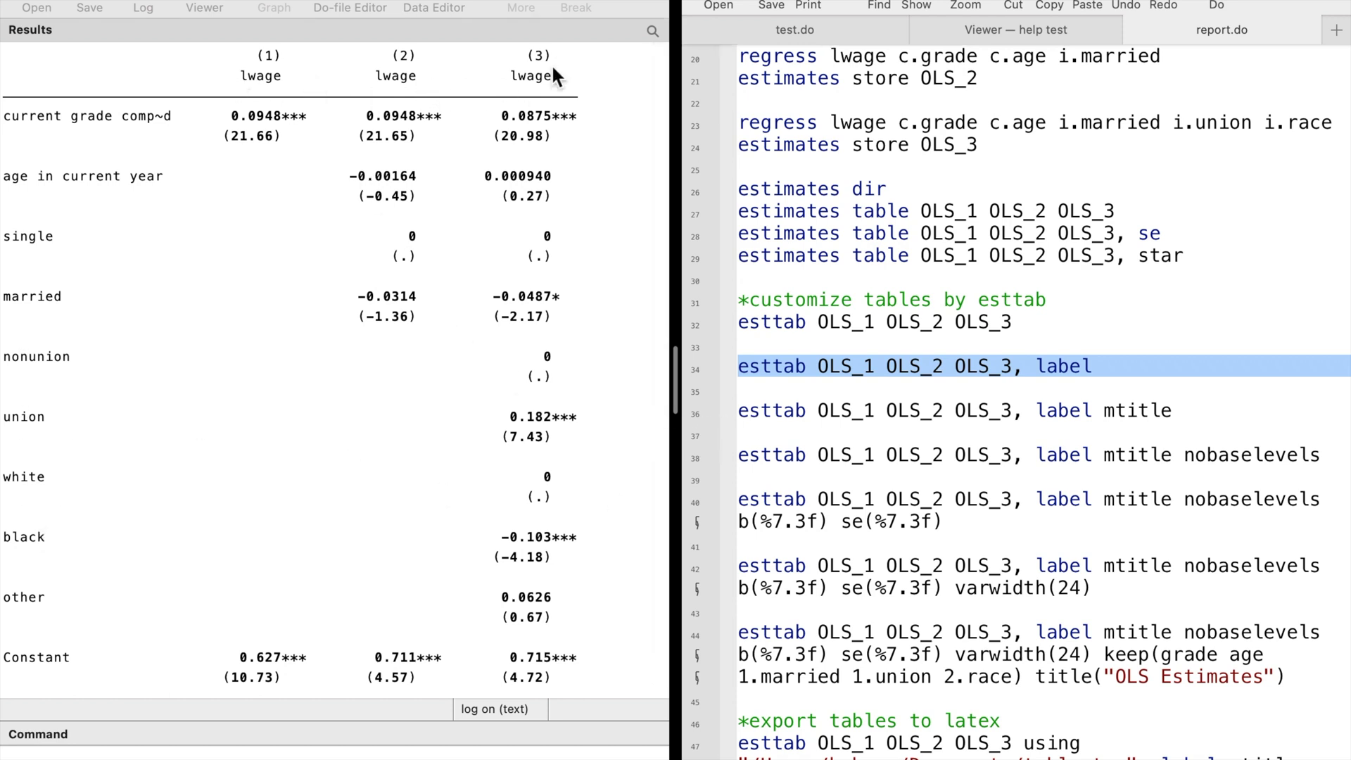
{"action": "left_click", "coordinate": [689, 415]}
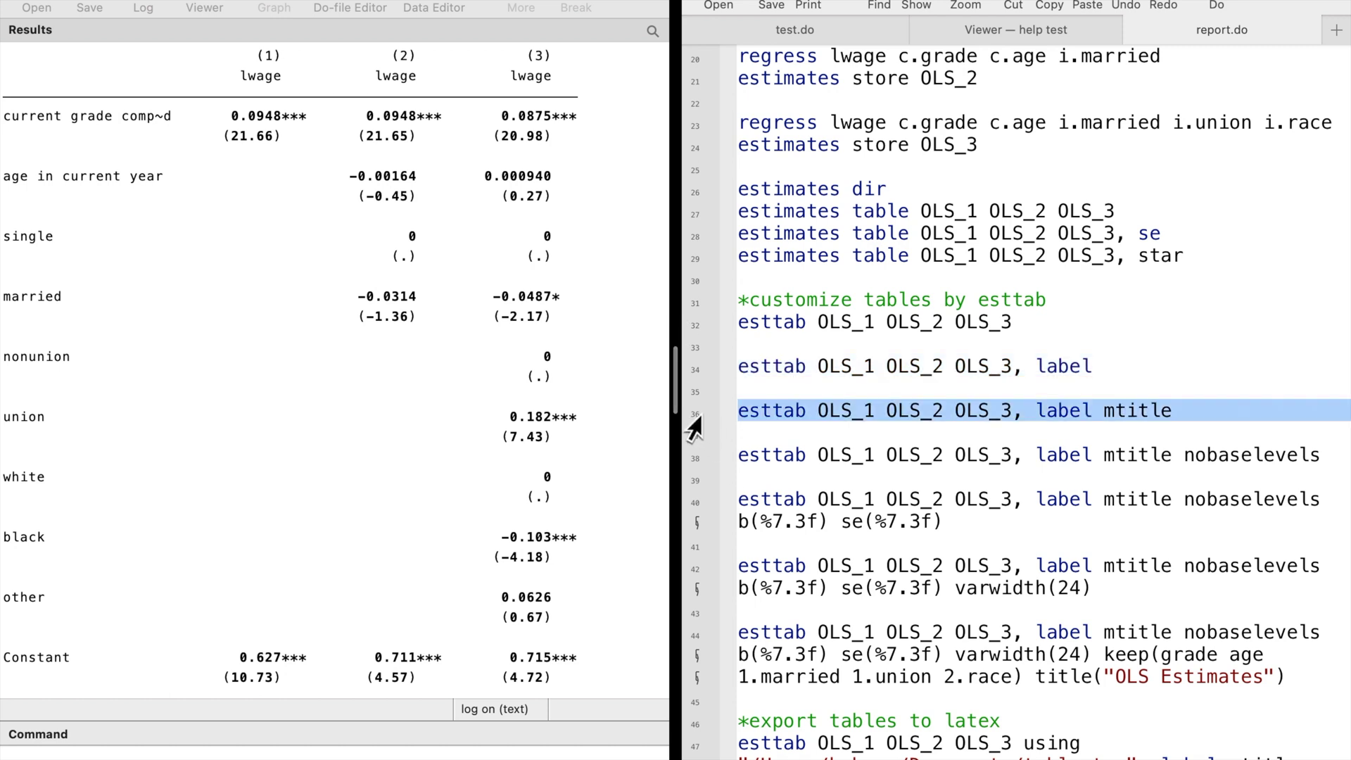
{"action": "key", "text": "super+shift+d"}
{"action": "scroll", "coordinate": [392, 398], "scroll_direction": "up", "scroll_amount": 5}
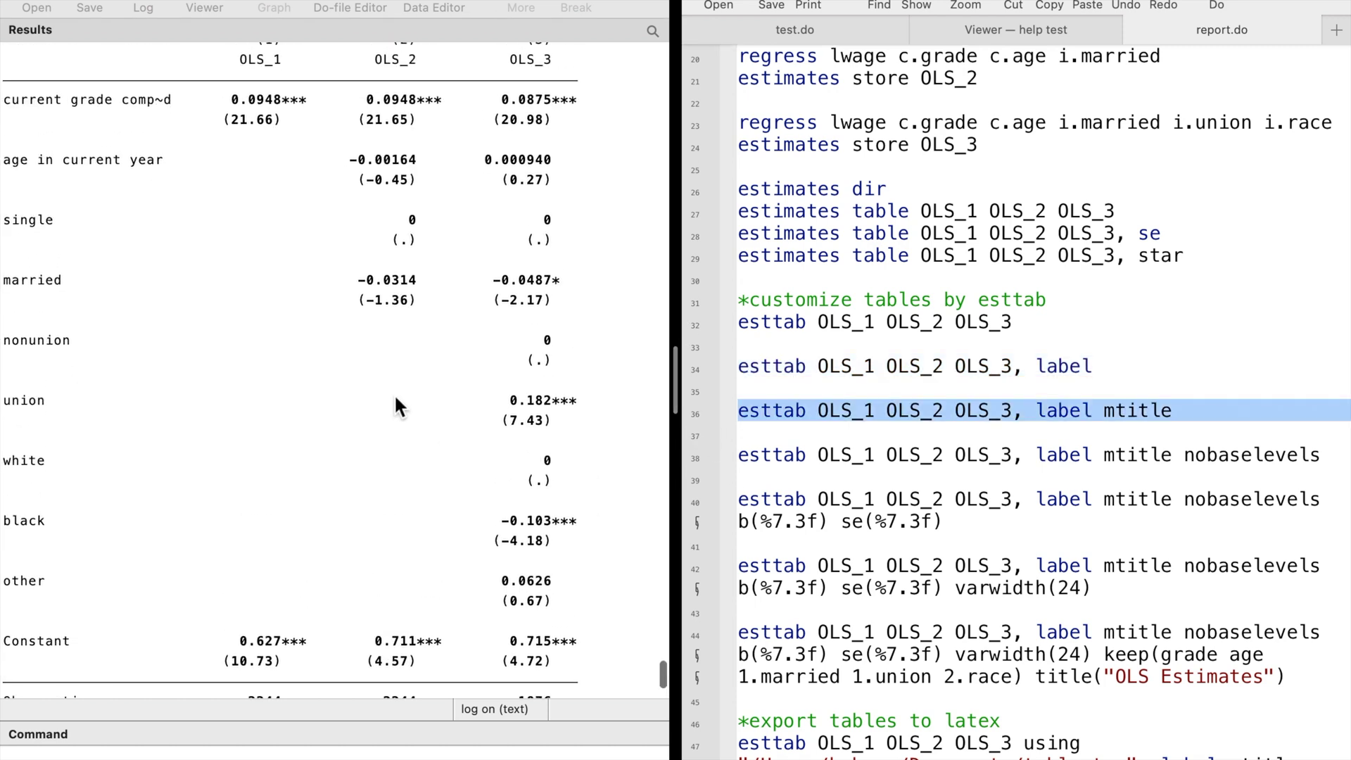
{"action": "scroll", "coordinate": [386, 377], "scroll_direction": "up", "scroll_amount": 1}
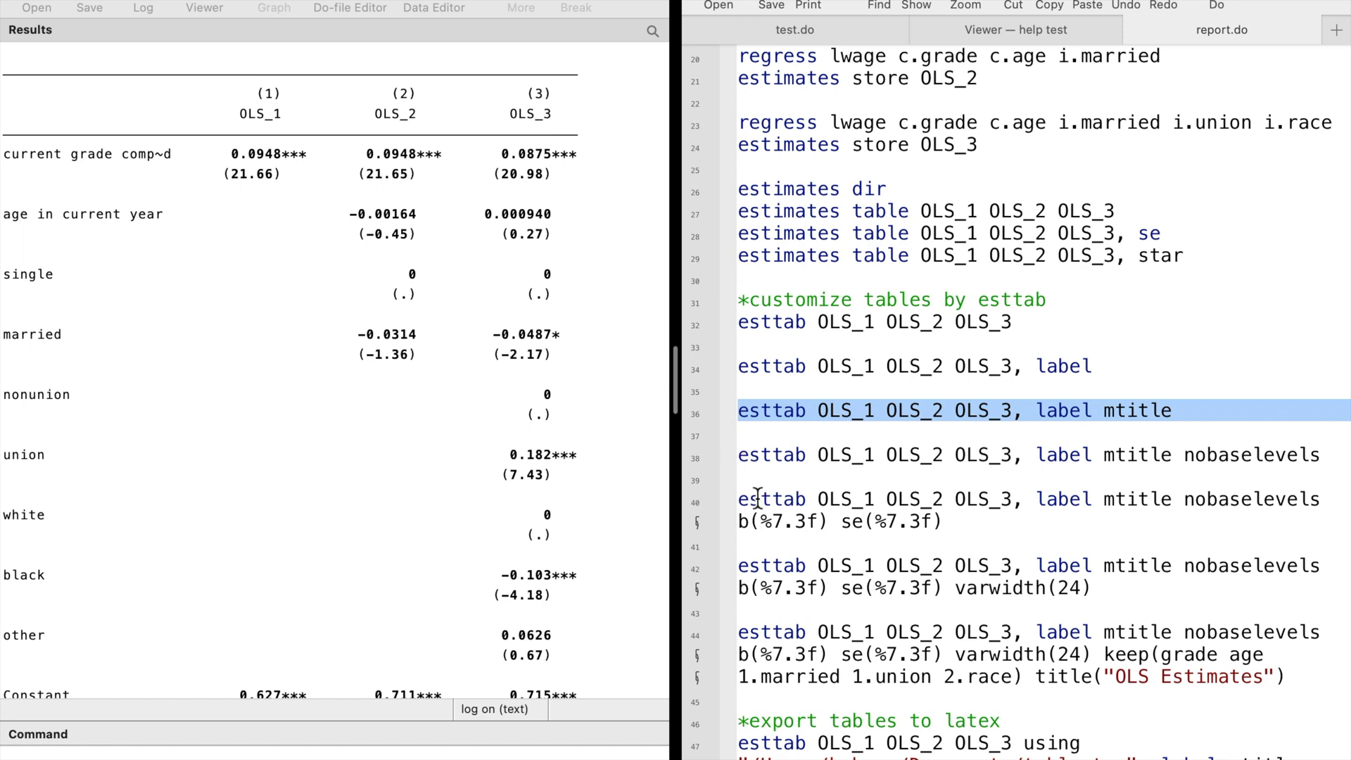
{"action": "left_click", "coordinate": [690, 464]}
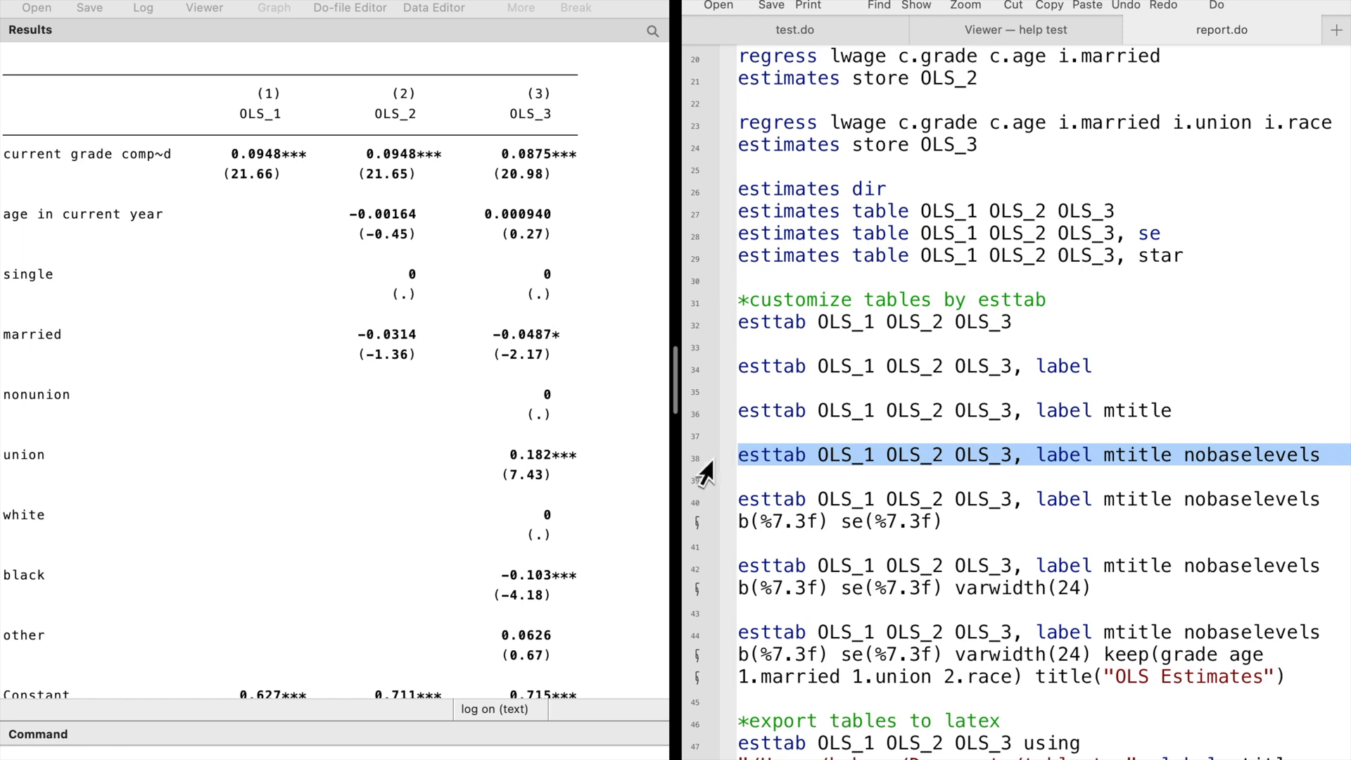
{"action": "key", "text": "super+shift+d"}
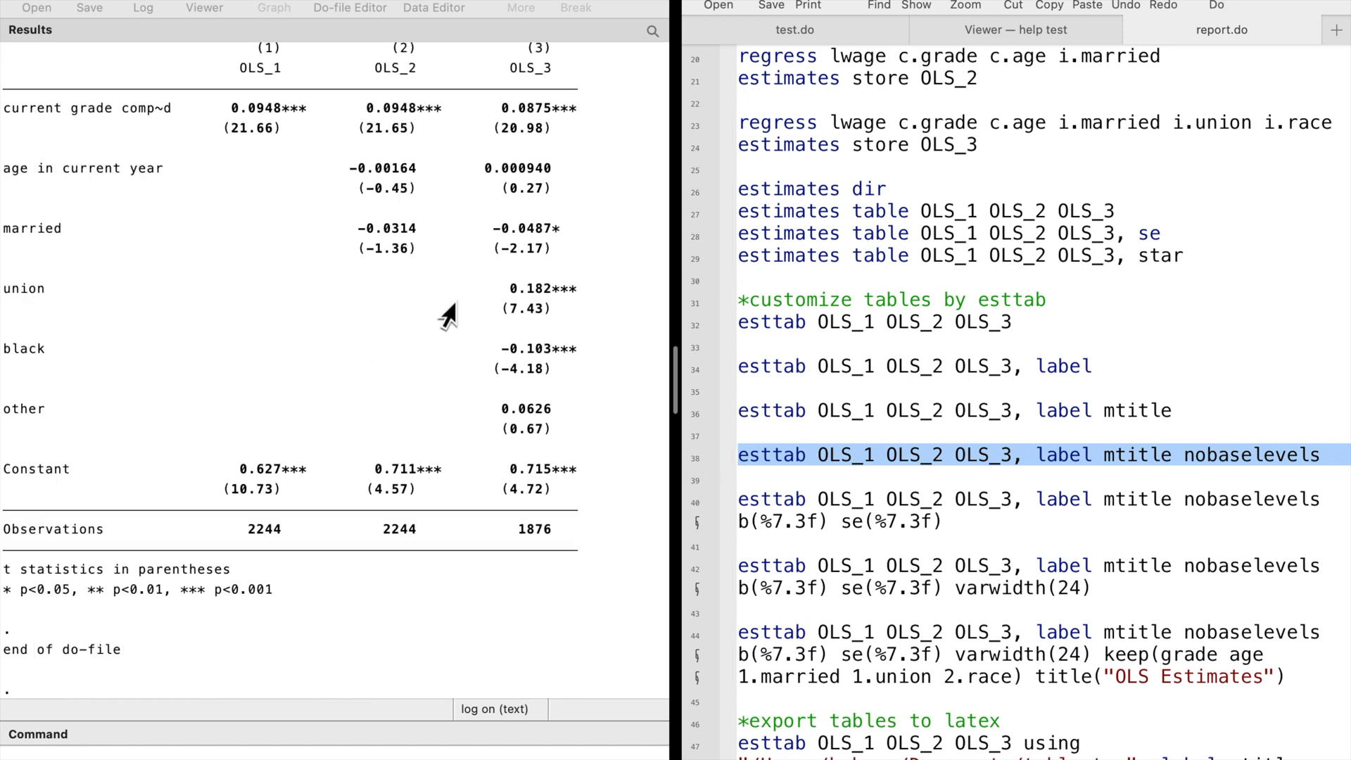
{"action": "scroll", "coordinate": [534, 320], "scroll_direction": "up", "scroll_amount": 5}
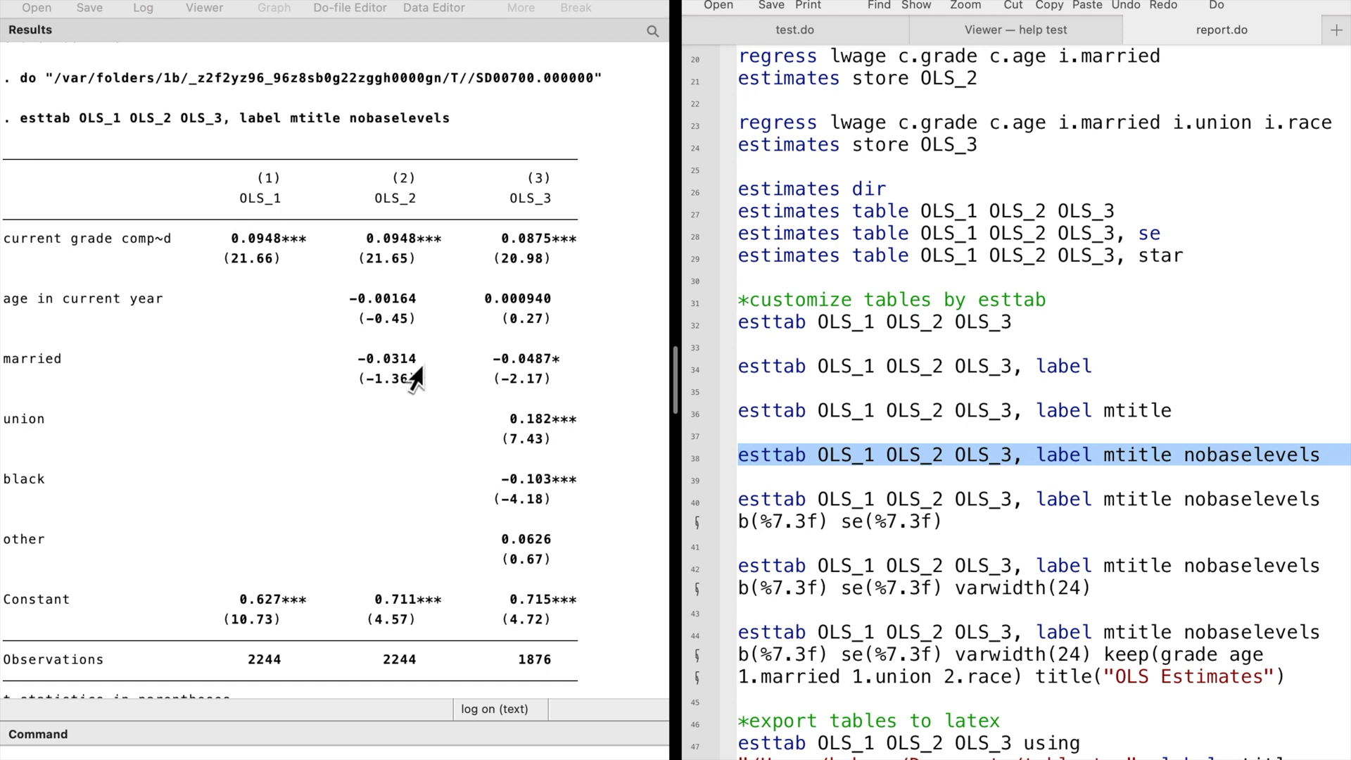
Format esttab coefficients and standard errors to three decimals with a 24-character label column.
{"action": "left_click", "coordinate": [694, 508]}
{"action": "key", "text": "super+shift+d"}
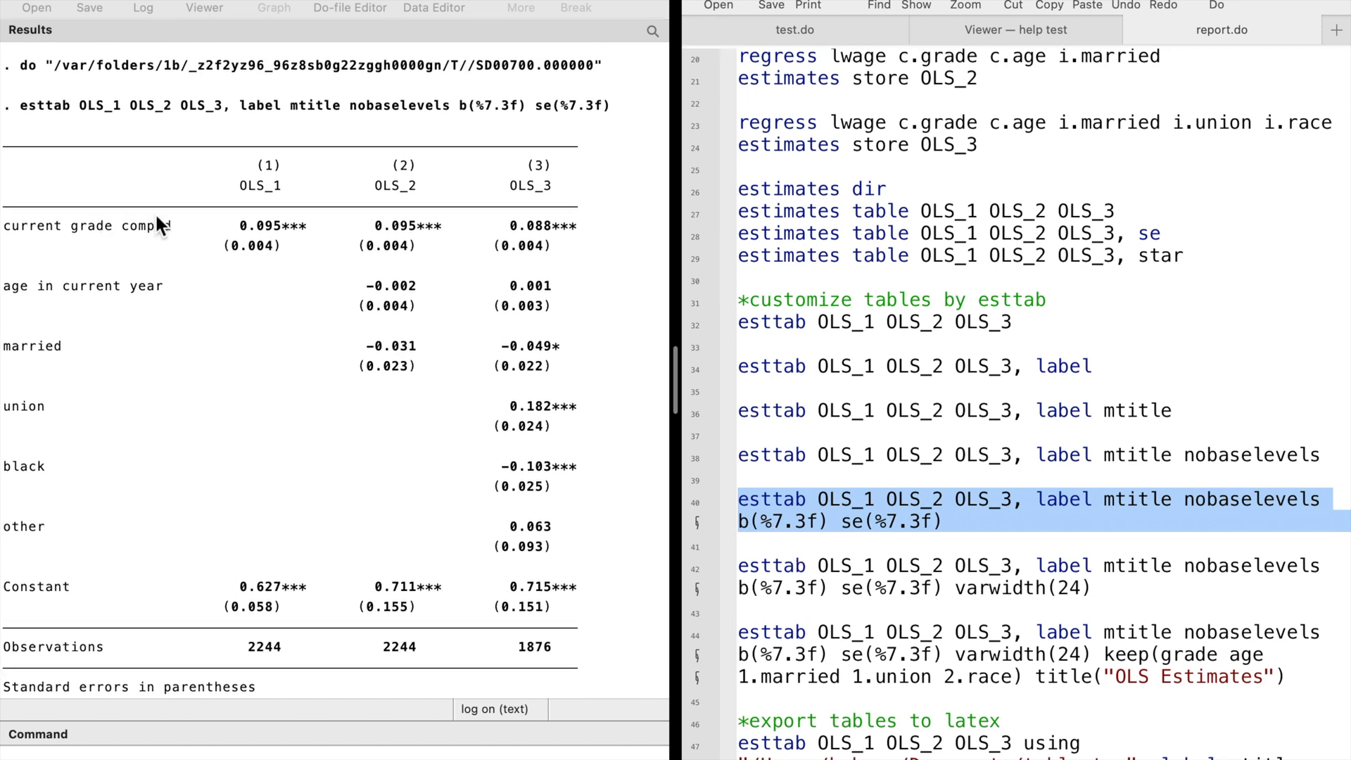
{"action": "left_click", "coordinate": [714, 586]}
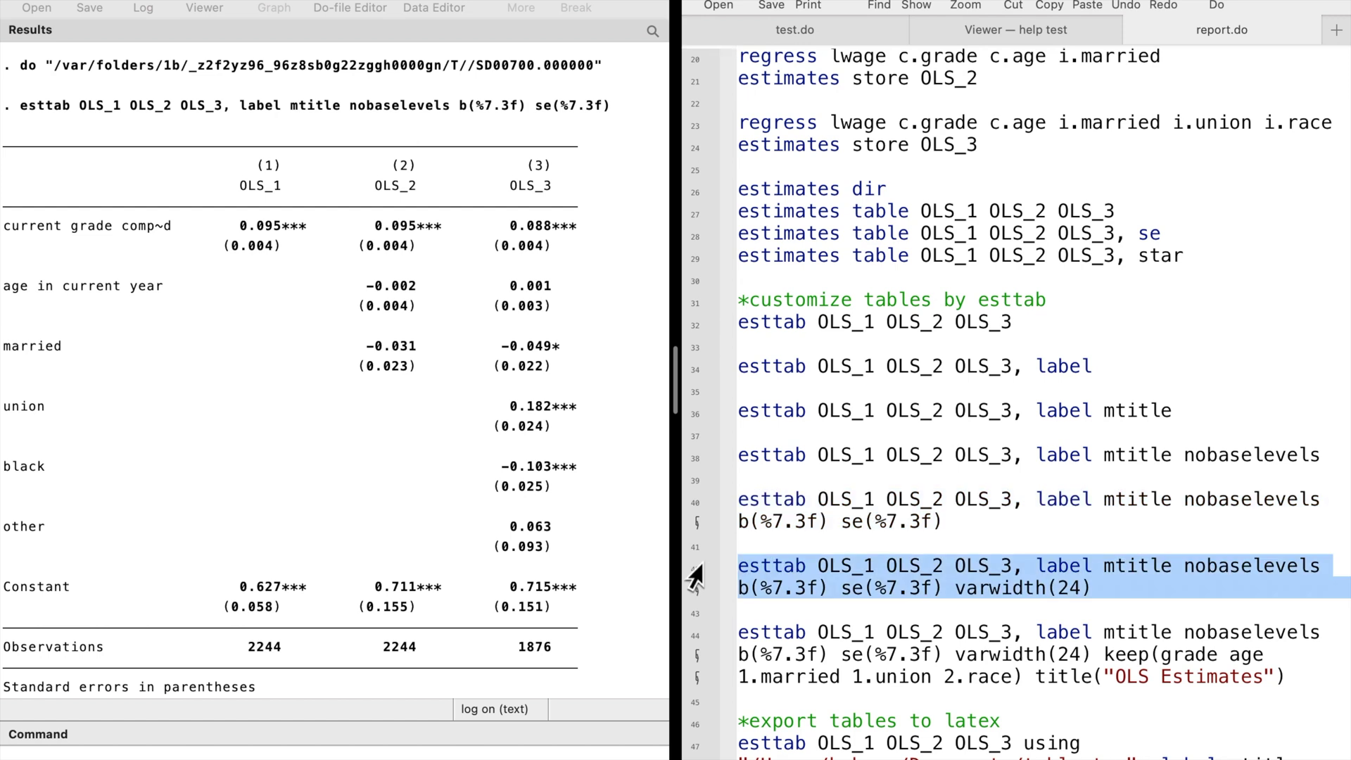
{"action": "key", "text": "super+shift+d"}
{"action": "scroll", "coordinate": [468, 458], "scroll_direction": "up", "scroll_amount": 4}
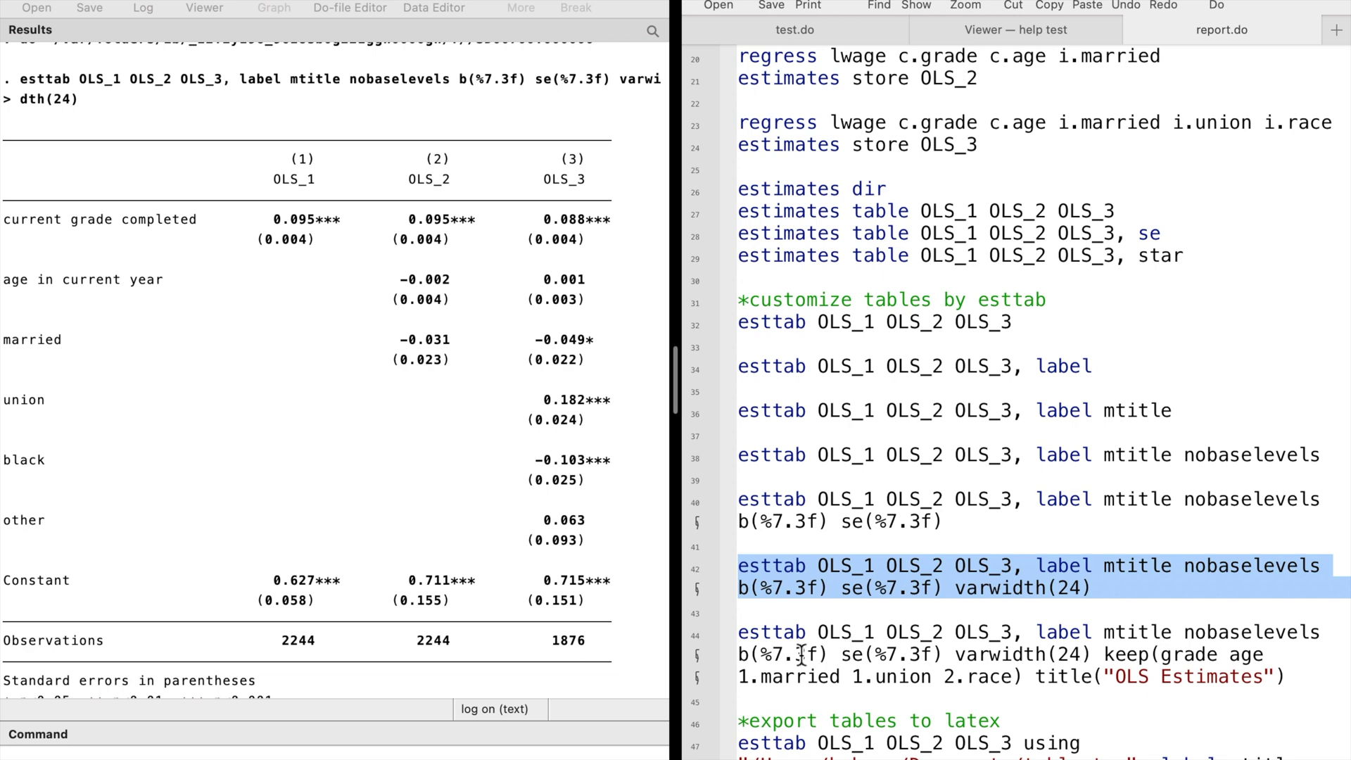
Keep only grade, age, married, union and black rows and title the table 'OLS Estimates'.
{"action": "left_click", "coordinate": [694, 640]}
{"action": "key", "text": "super+shift+d"}
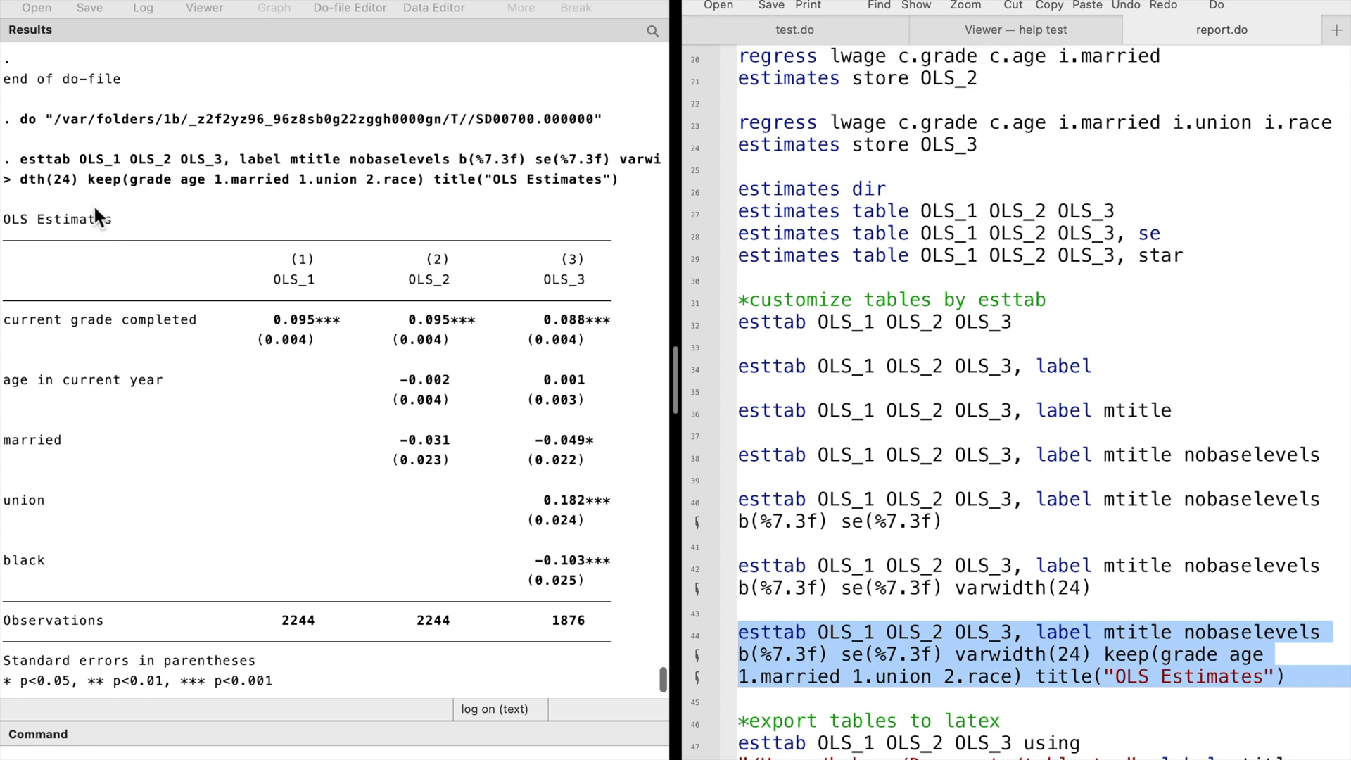
{"action": "scroll", "coordinate": [921, 621], "scroll_direction": "down", "scroll_amount": 2}
{"action": "scroll", "coordinate": [921, 620], "scroll_direction": "down", "scroll_amount": 1}
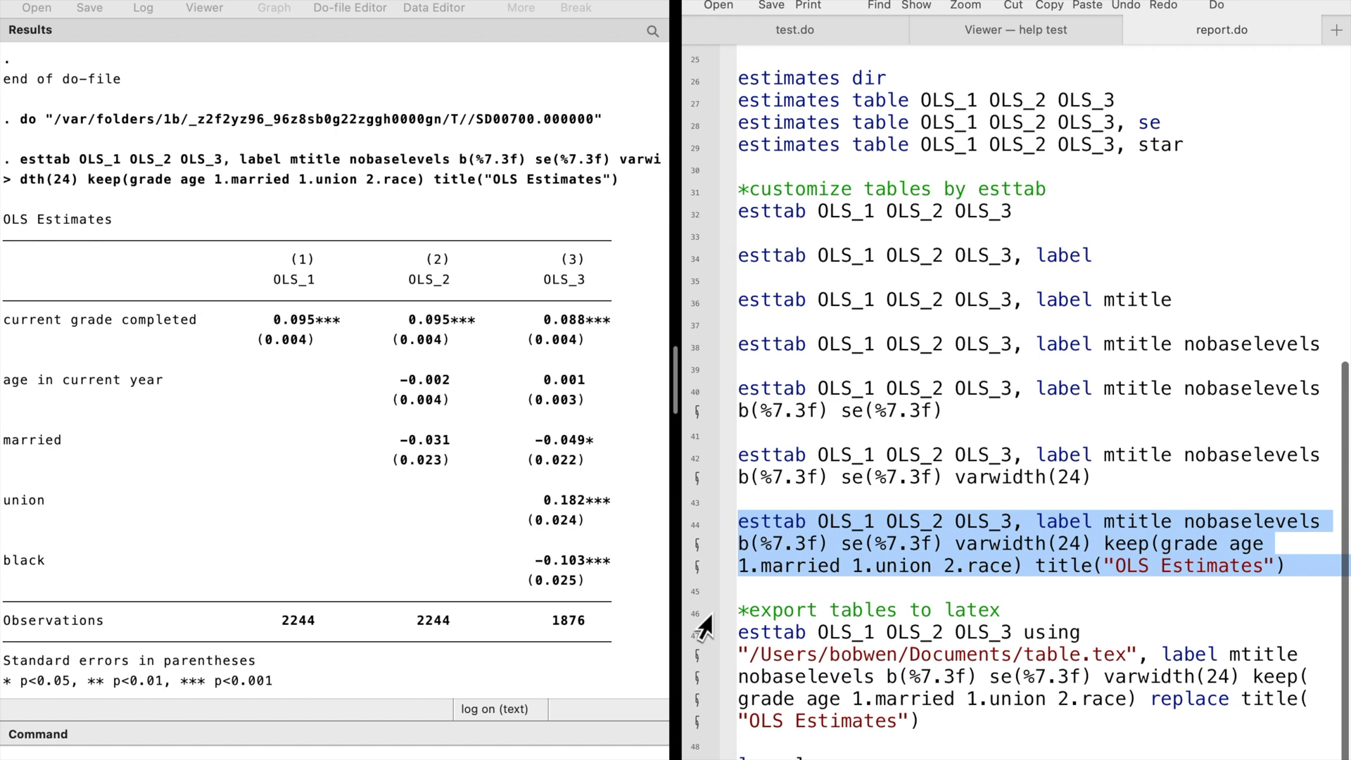
{"action": "left_click", "coordinate": [691, 612]}
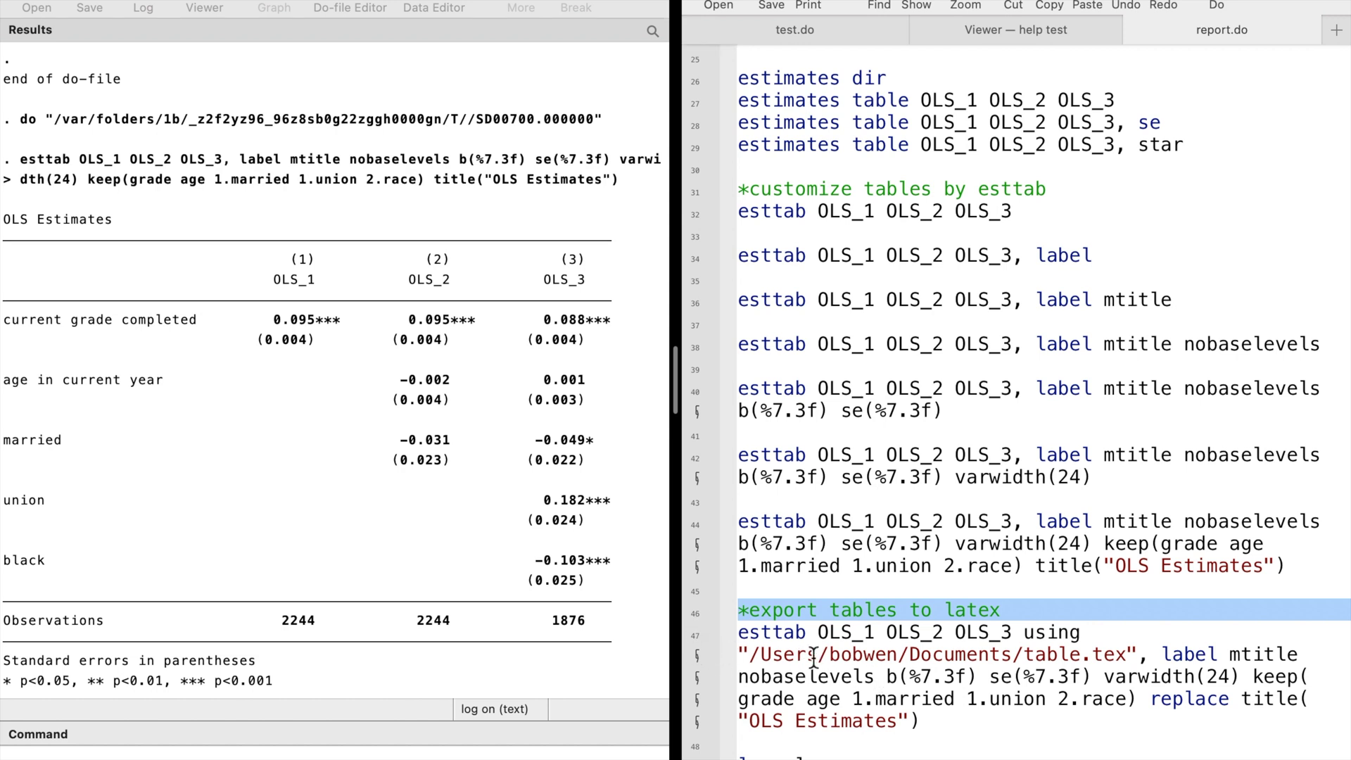
{"action": "left_click", "coordinate": [696, 636]}
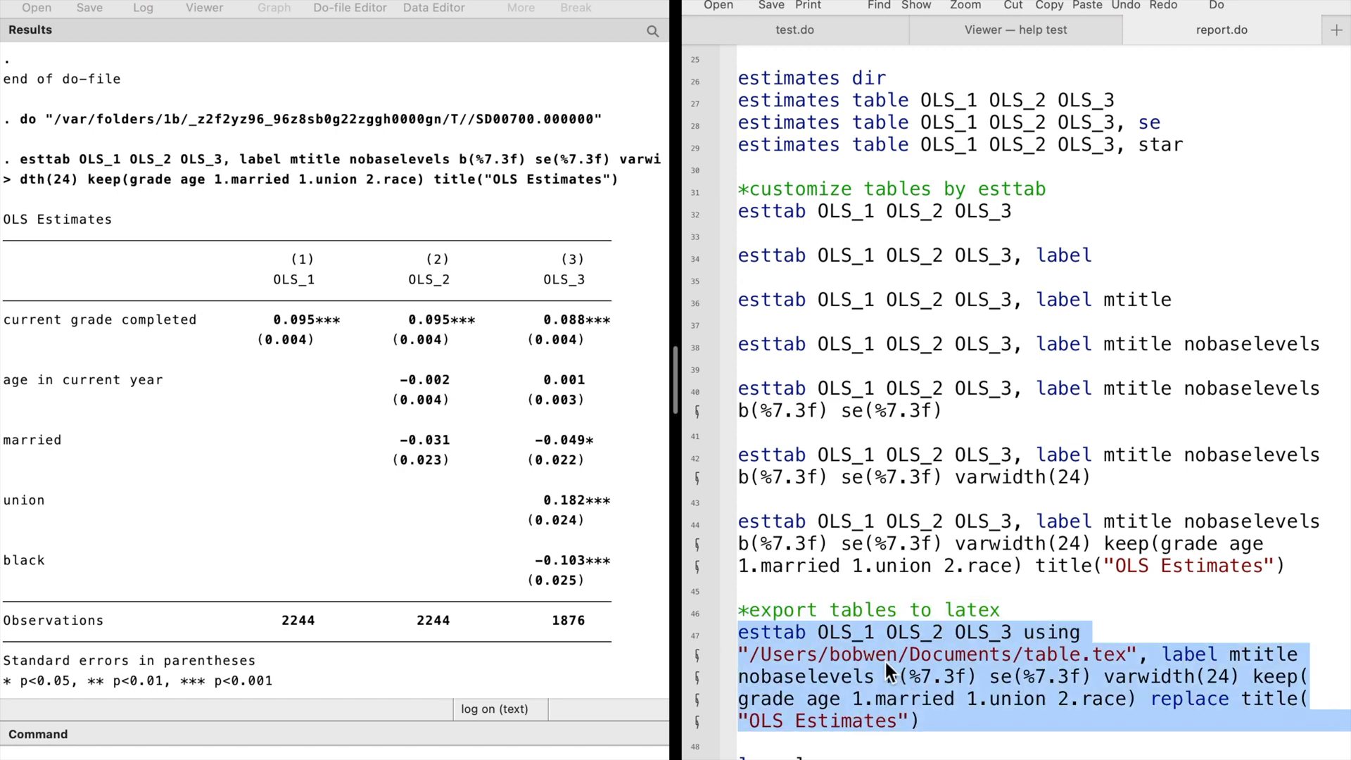